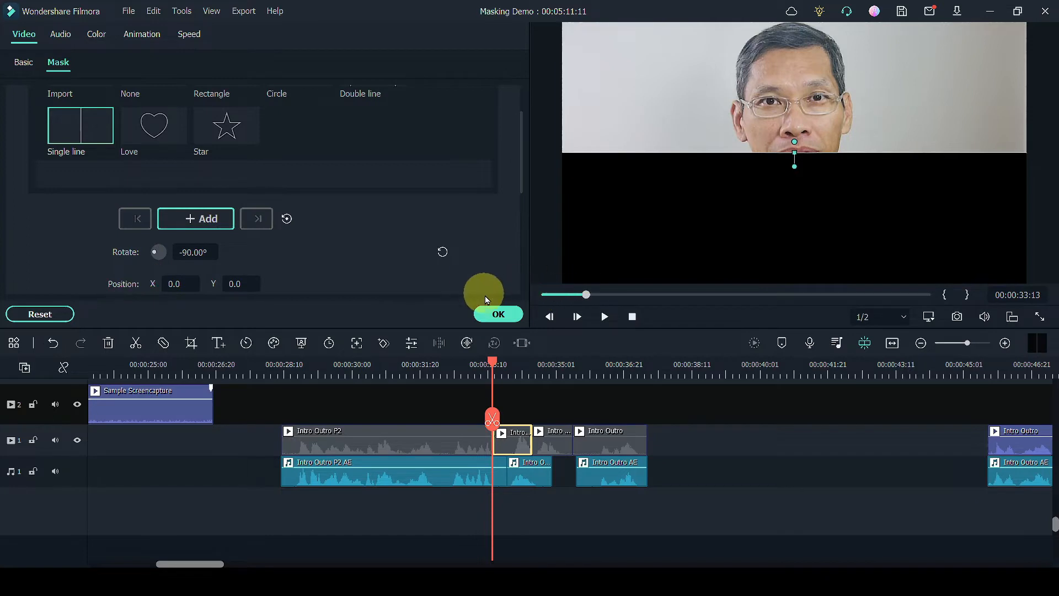
Add a single line mask rotated 90° to the second short Intro clip on track 1 and confirm both clips' masks
left_click(491, 312)
left_click(556, 449)
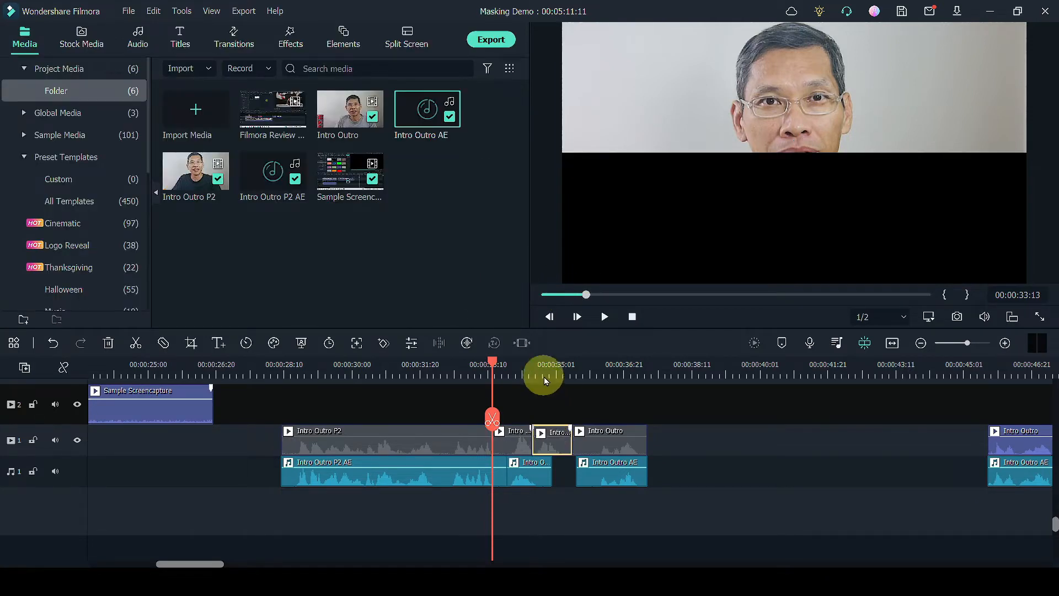
left_click(544, 381)
double_click(549, 438)
left_click(21, 53)
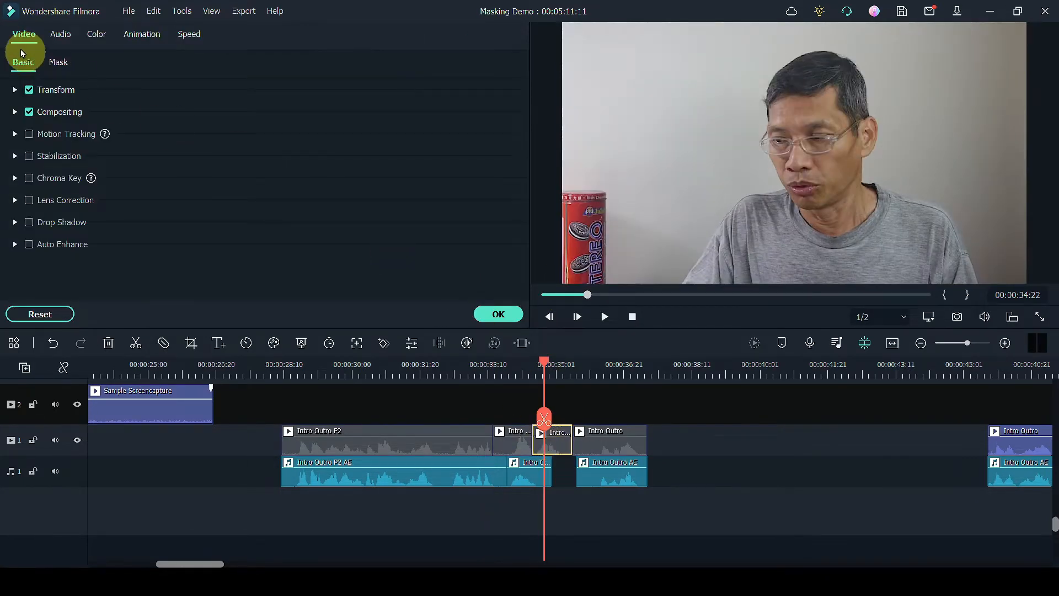
left_click(59, 62)
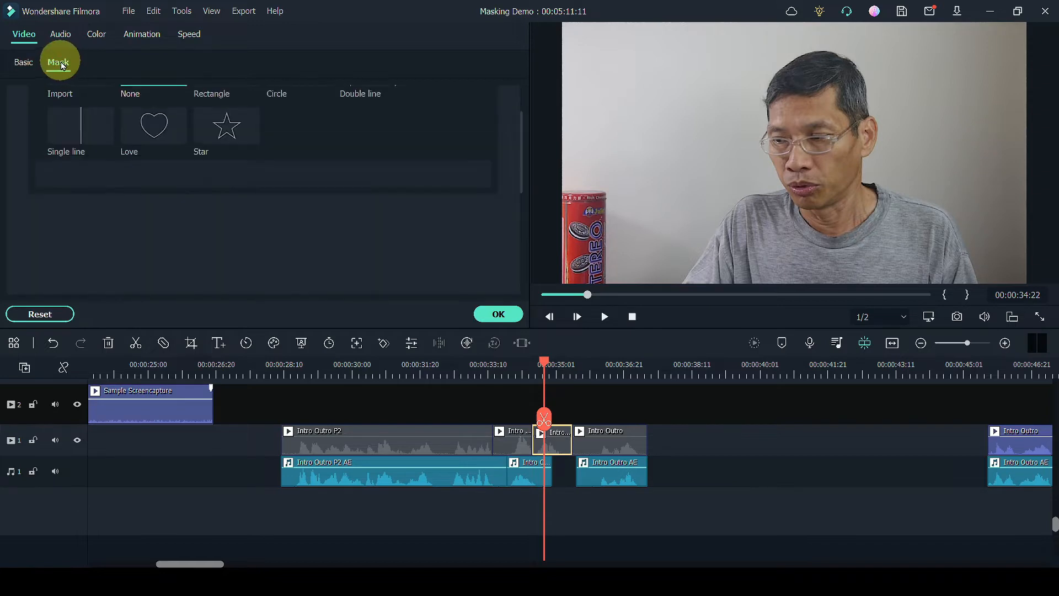
left_click(67, 123)
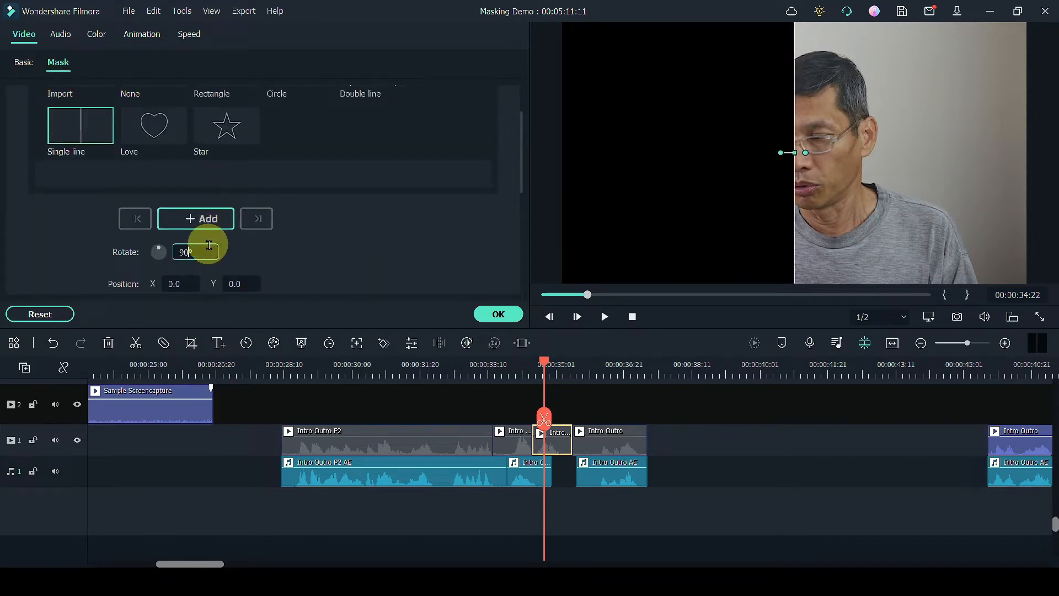
key("Return")
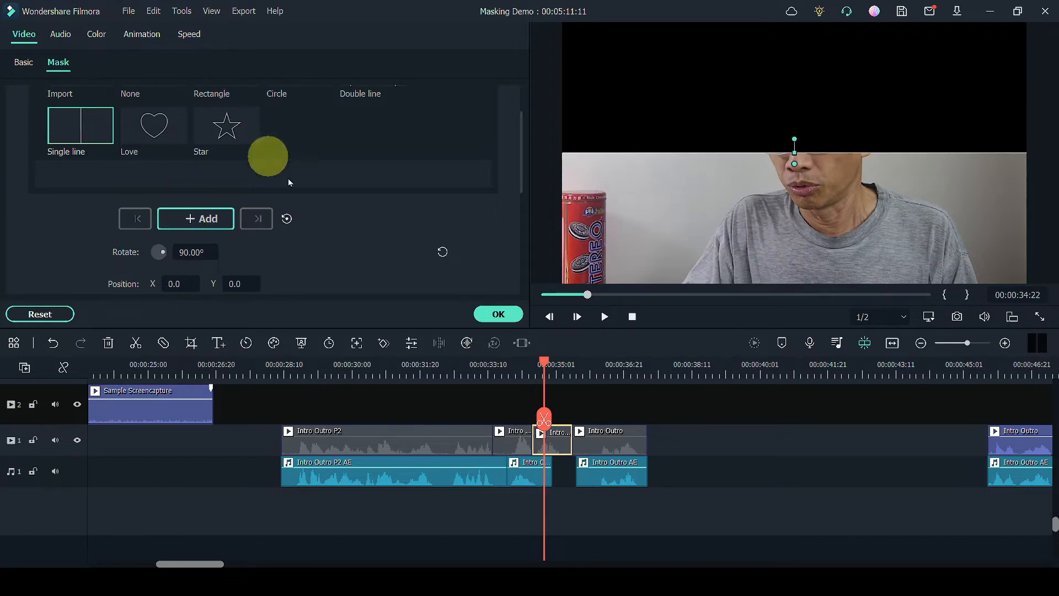
left_click(498, 315)
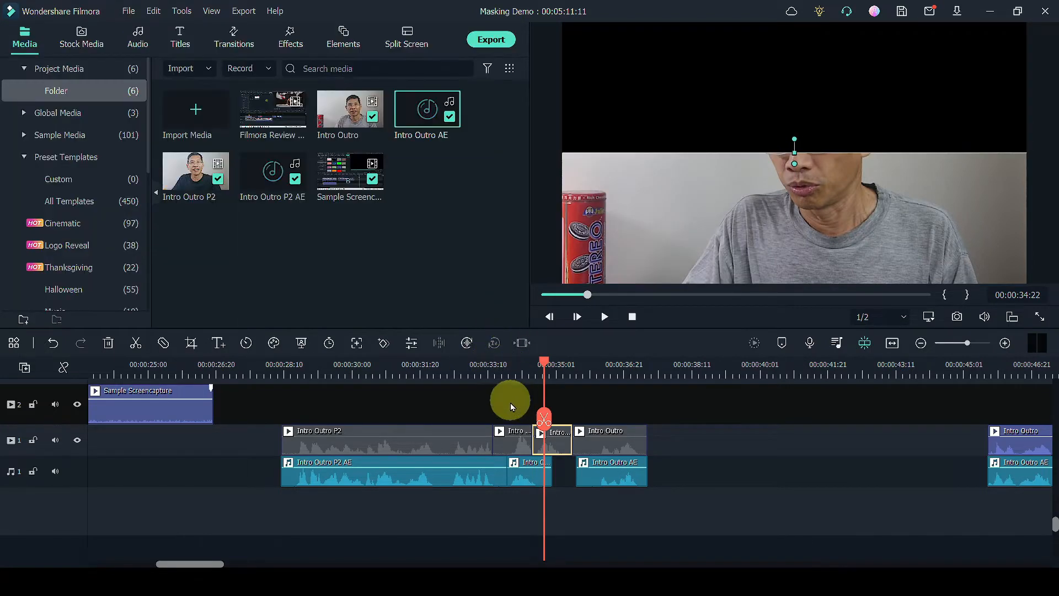
Copy the two masked Intro clips and paste the copies onto track 2 at 00:00:33:13, directly above the originals
left_click_drag(510, 405, 554, 439)
right_click(502, 433)
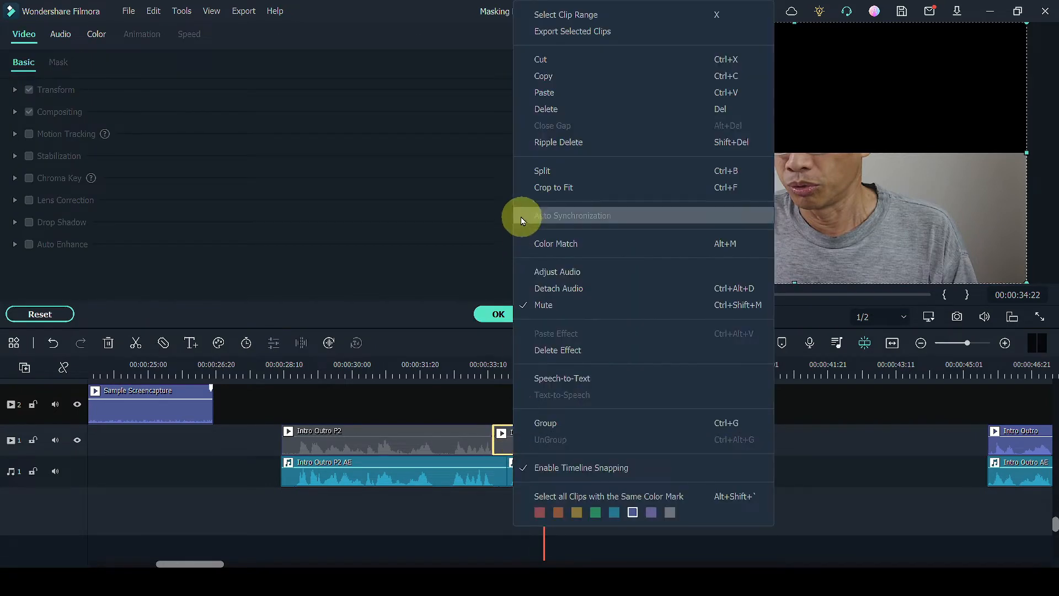
left_click(552, 78)
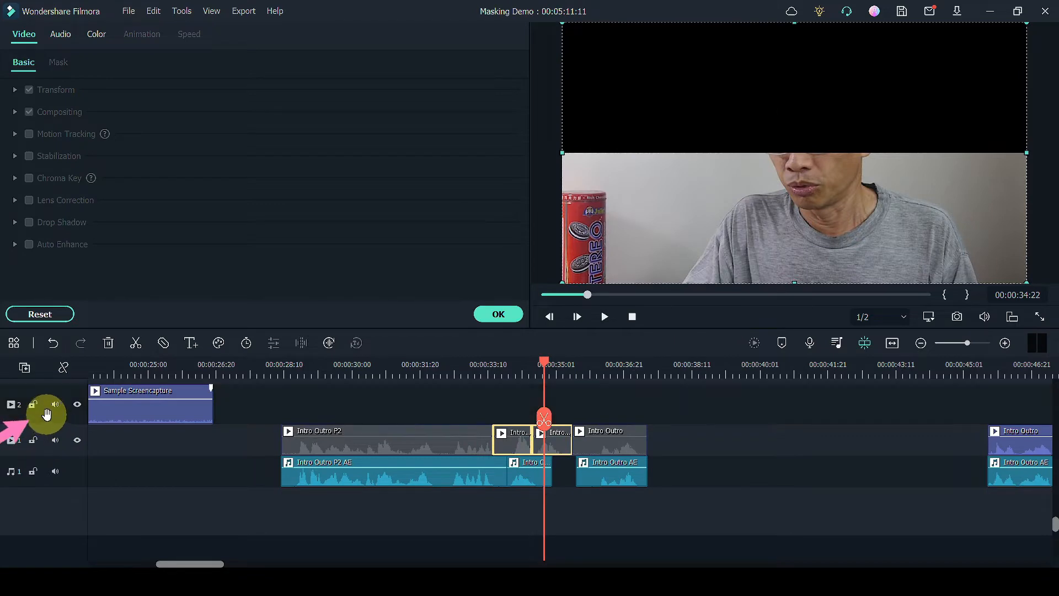
left_click(493, 370)
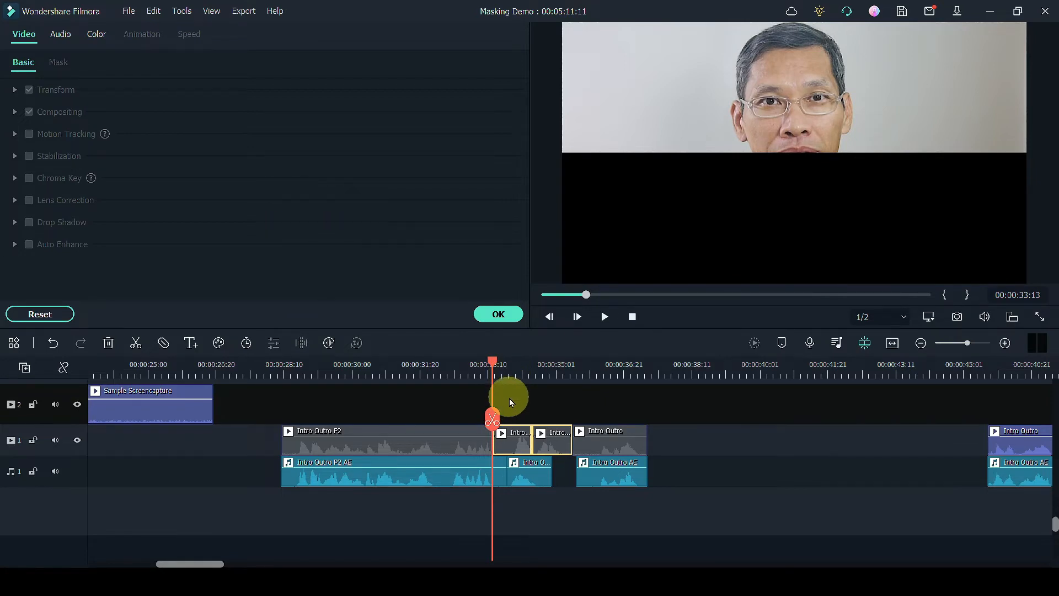
key("ctrl+v")
left_click(491, 311)
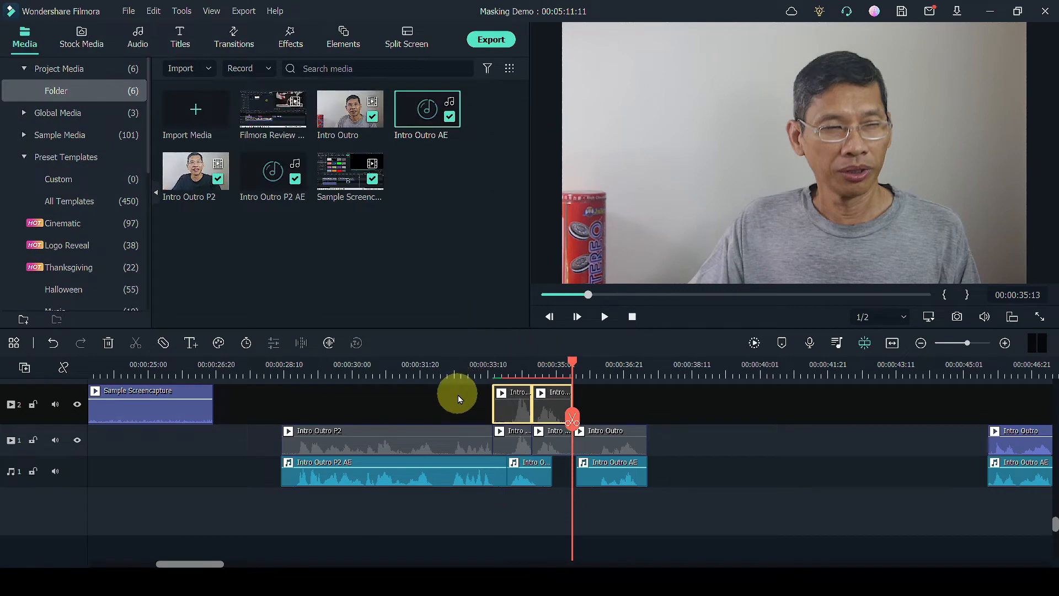
Invert the single line mask on the first copied Intro clip on track 2
left_click_drag(447, 331, 444, 317)
double_click(508, 393)
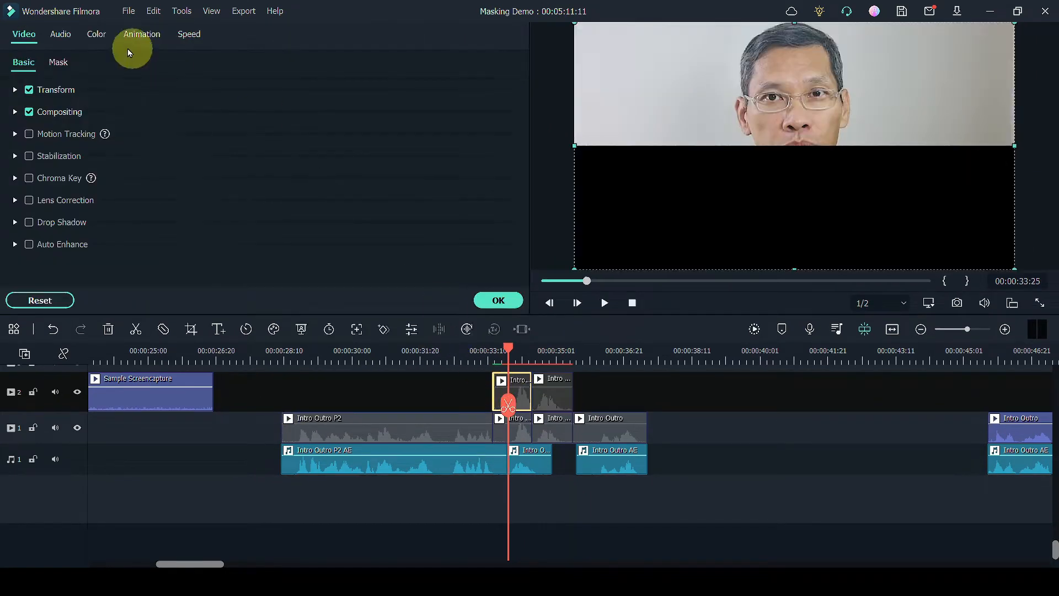
left_click(54, 63)
scroll(207, 167, "down", 3)
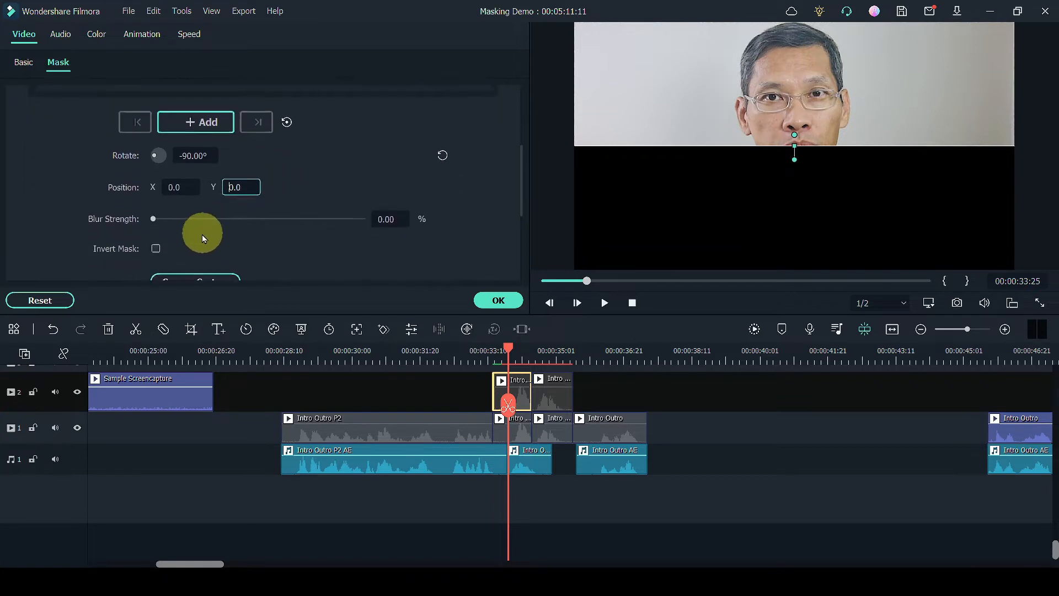
left_click(156, 246)
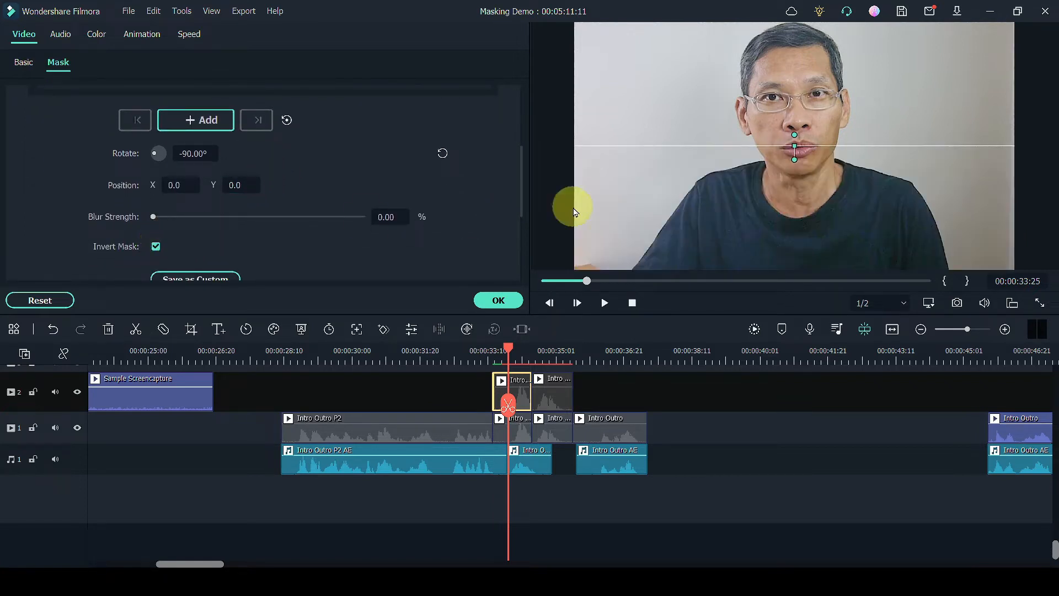
Invert the mask on the second copied Intro clip on track 2 and confirm the settings
double_click(546, 396)
left_click(503, 306)
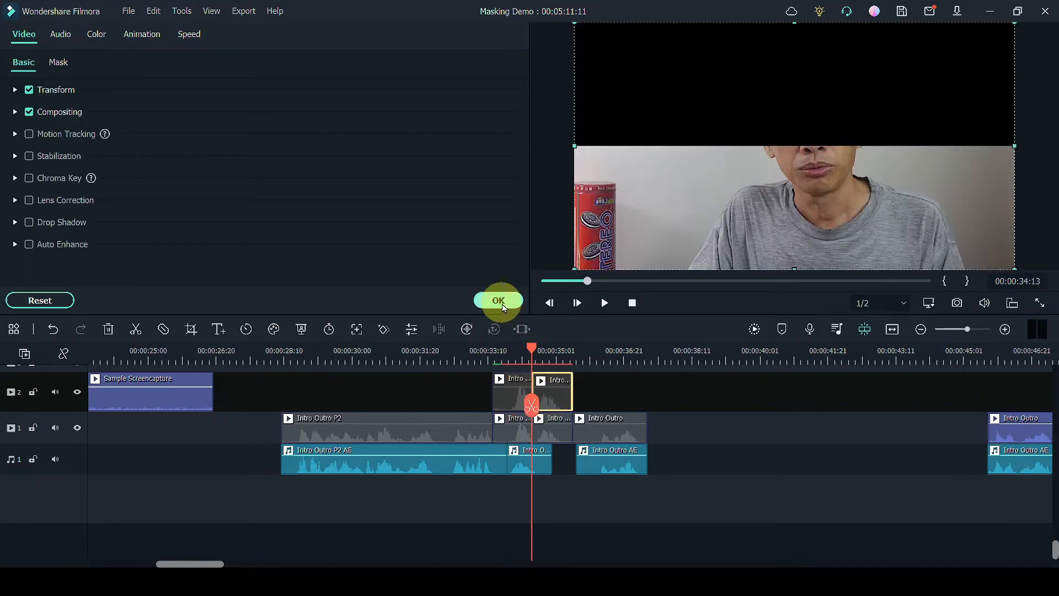
left_click(59, 65)
scroll(229, 197, "down", 1)
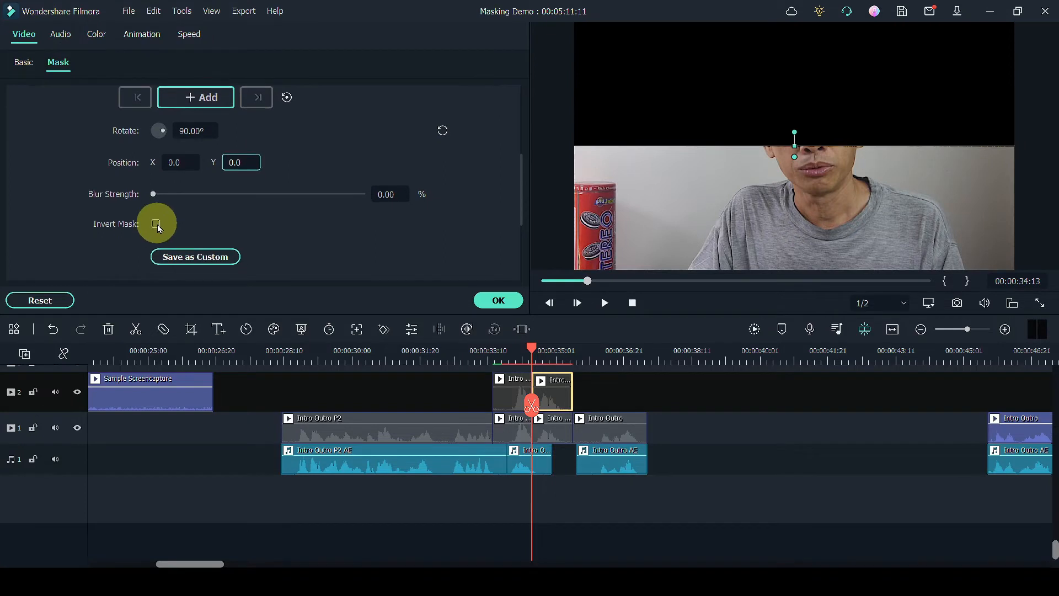
left_click(156, 223)
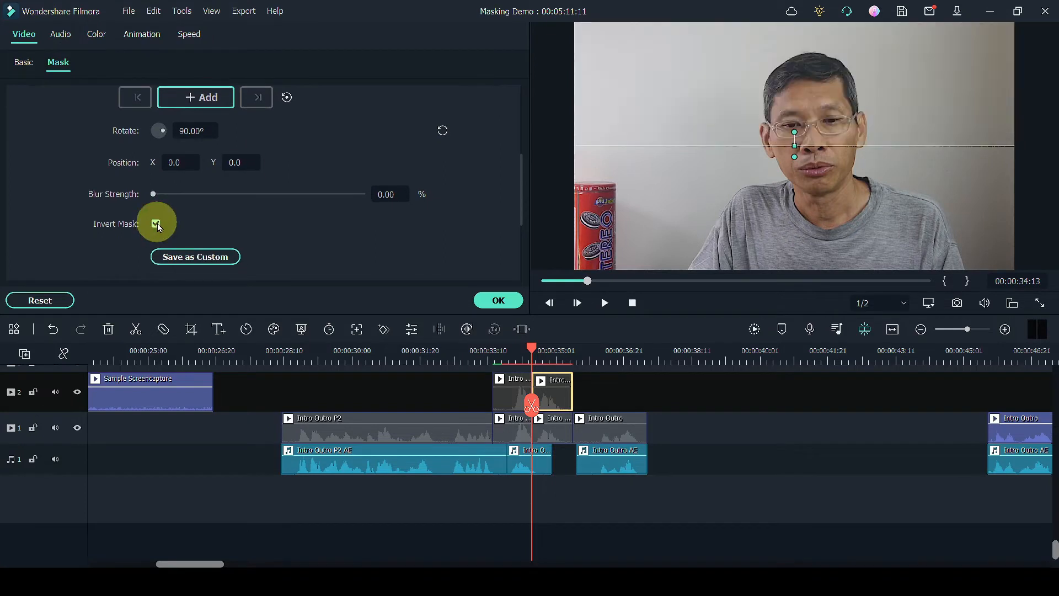
left_click(498, 301)
Play back the stacked masked clips and check the combined picture in the first clip pair
key("space")
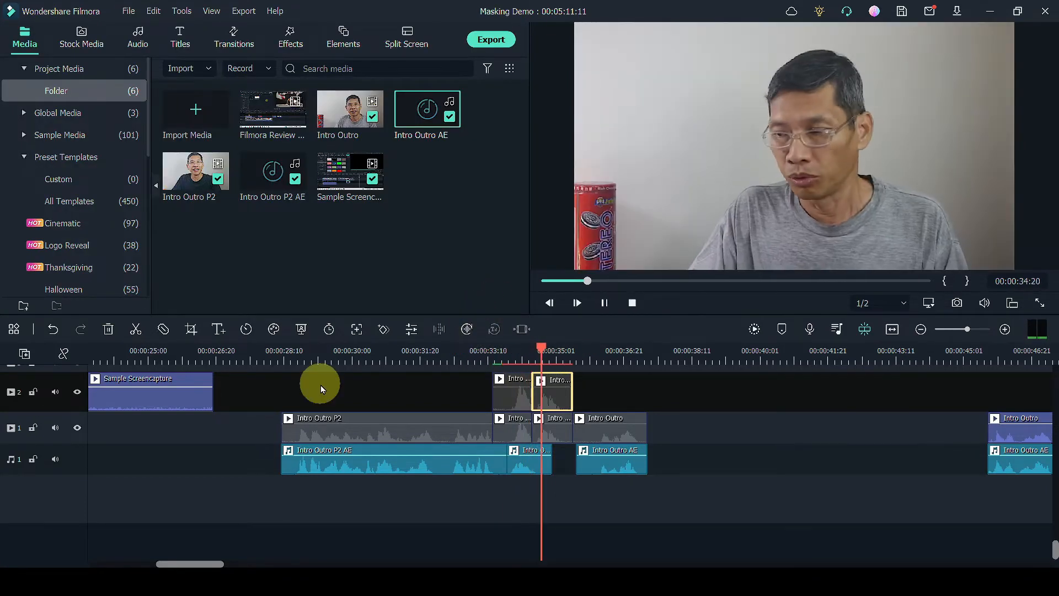
key("space")
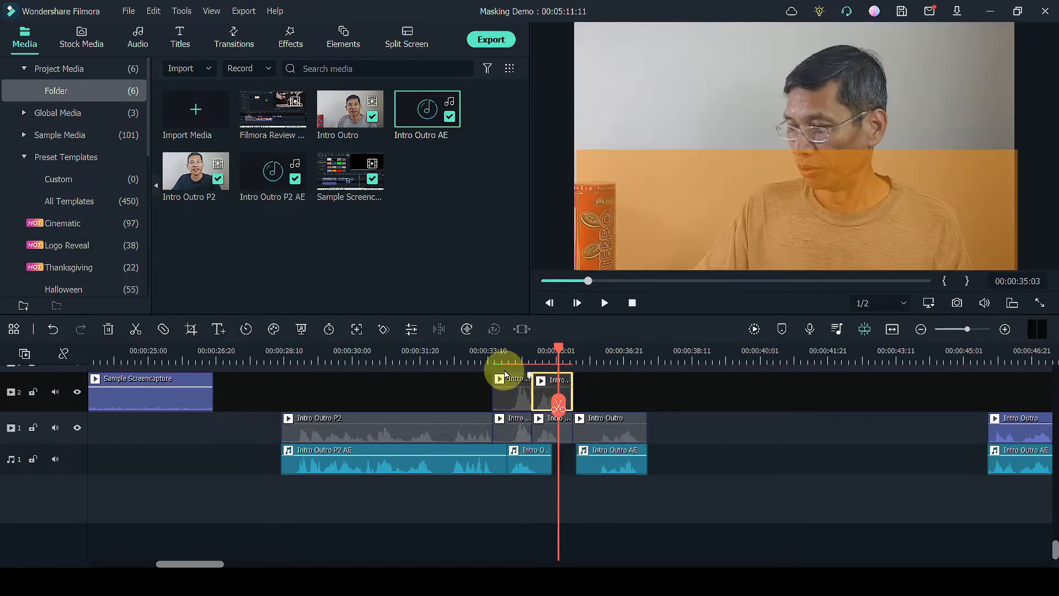
left_click(506, 357)
left_click(512, 353)
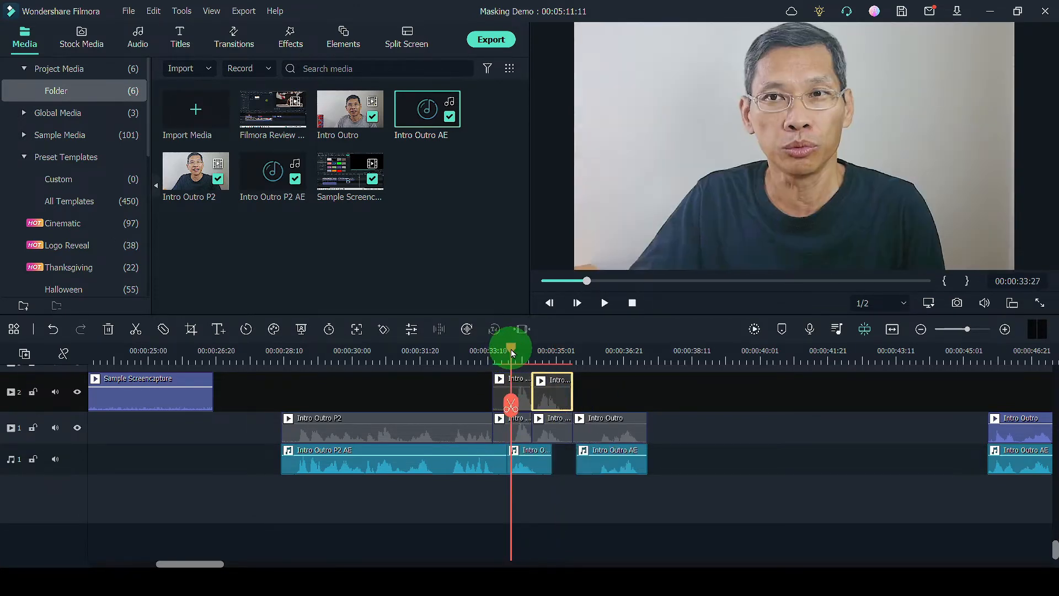
Search the transitions for "roll" and place Simple Roll 11 between the track 2 clips and Simple Roll 10 between the track 1 clips
left_click(233, 37)
mouse_move(279, 113)
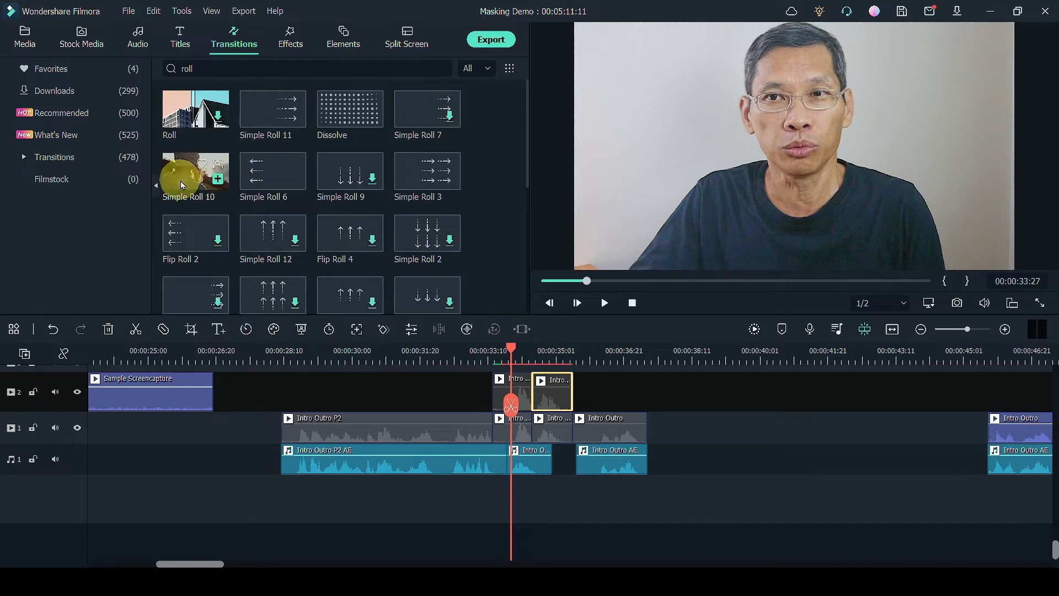
left_click_drag(262, 119, 530, 420)
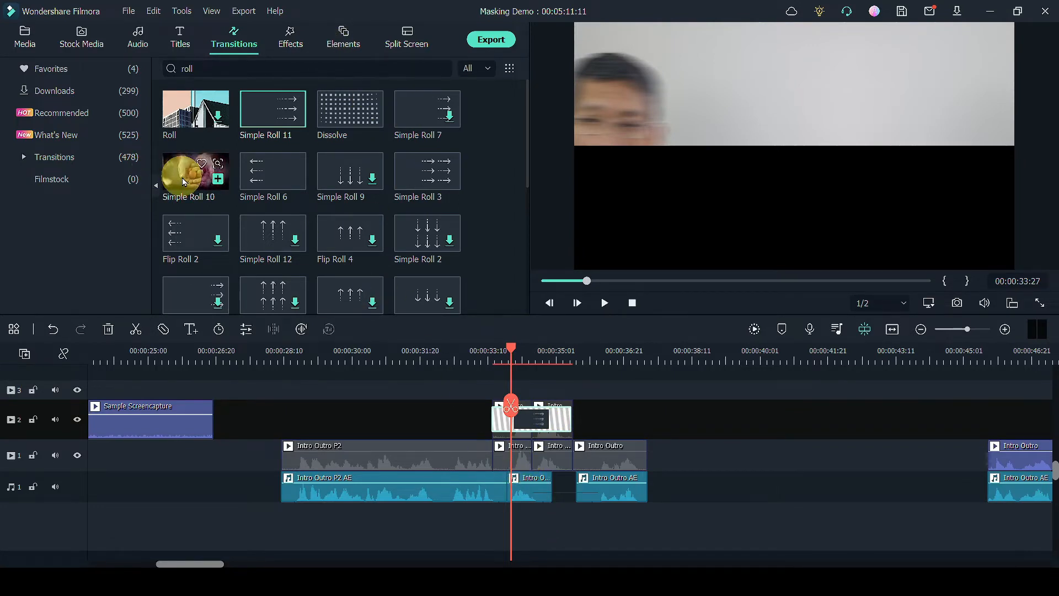
left_click_drag(184, 182, 531, 457)
Render the timeline preview and play back the split roll transition
left_click(756, 330)
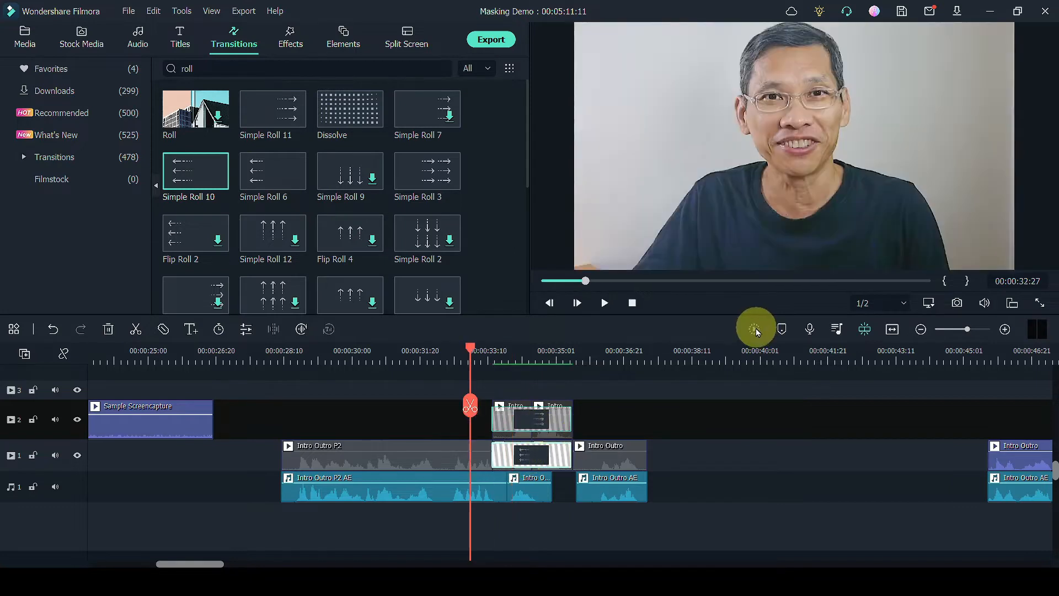
left_click(602, 306)
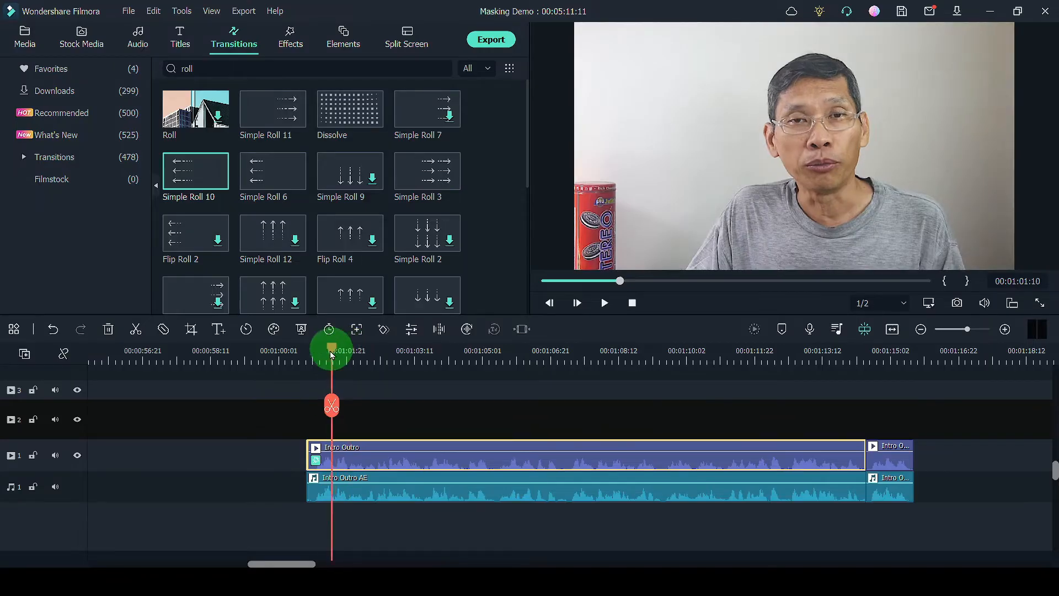
Copy the long Intro Outro clip on track 1 and paste it onto track 2 at the clip's start, 00:01:00:22
left_click_drag(331, 350, 350, 349)
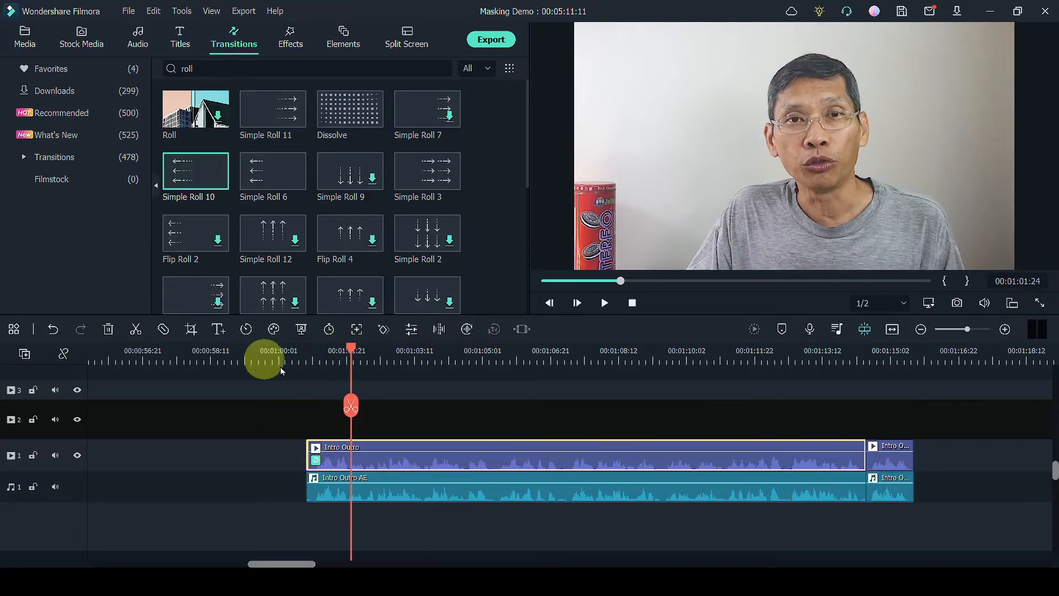
right_click(374, 459)
left_click(401, 105)
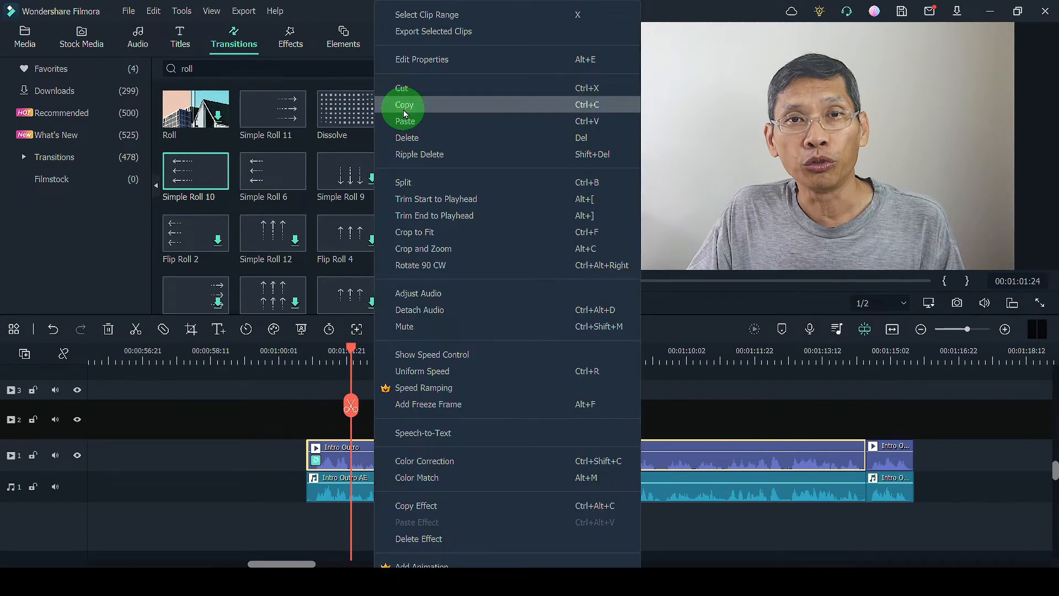
left_click(343, 360)
key("Up")
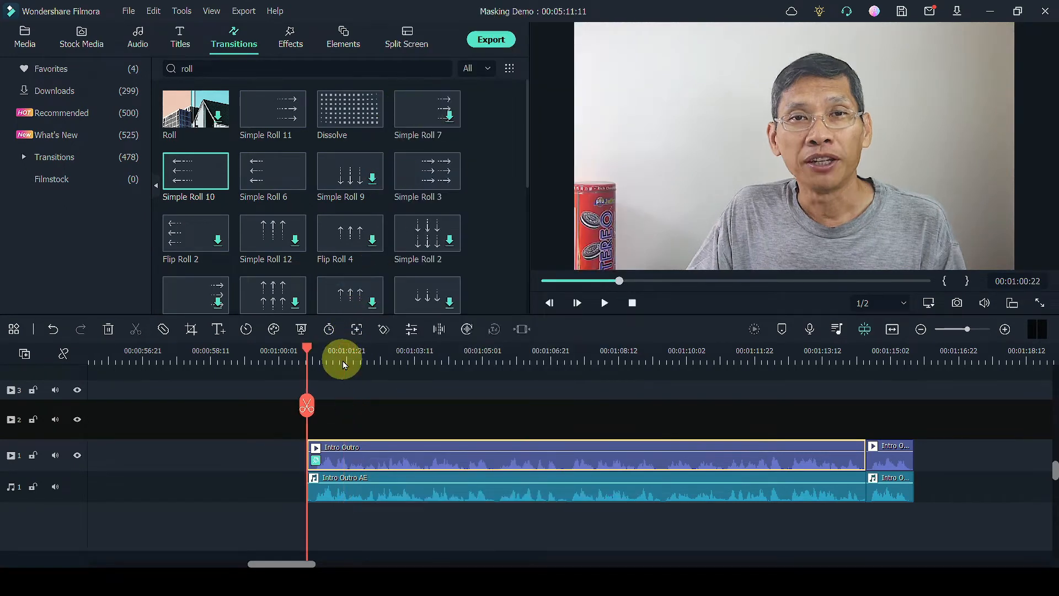
right_click(322, 418)
left_click(364, 128)
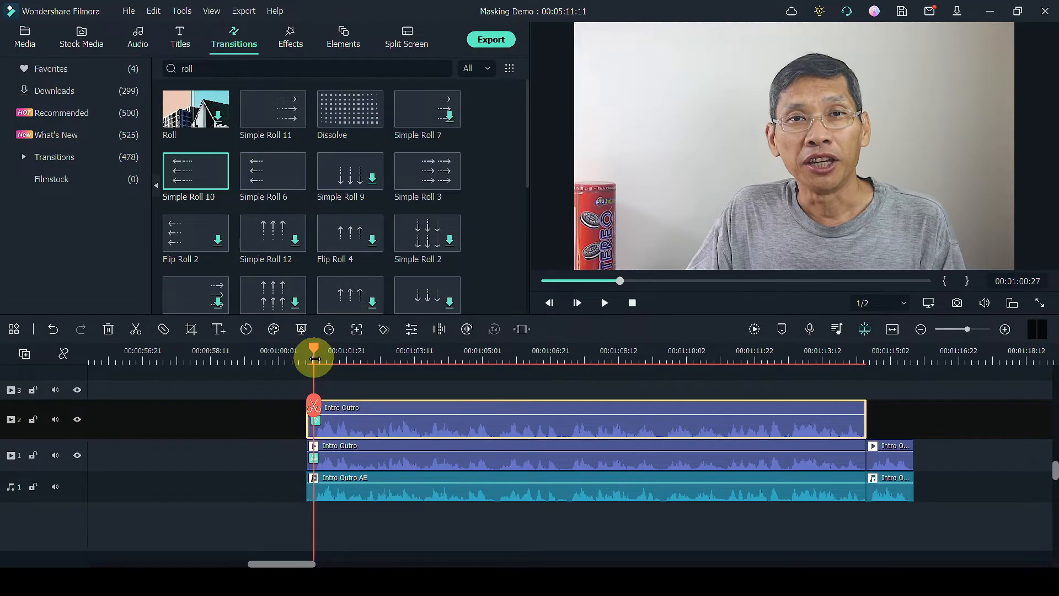
Apply the Harry Potter 3D LUT to the track 1 Intro Outro clip, checking the look by briefly hiding track 2
left_click_drag(314, 359, 343, 352)
left_click(379, 463)
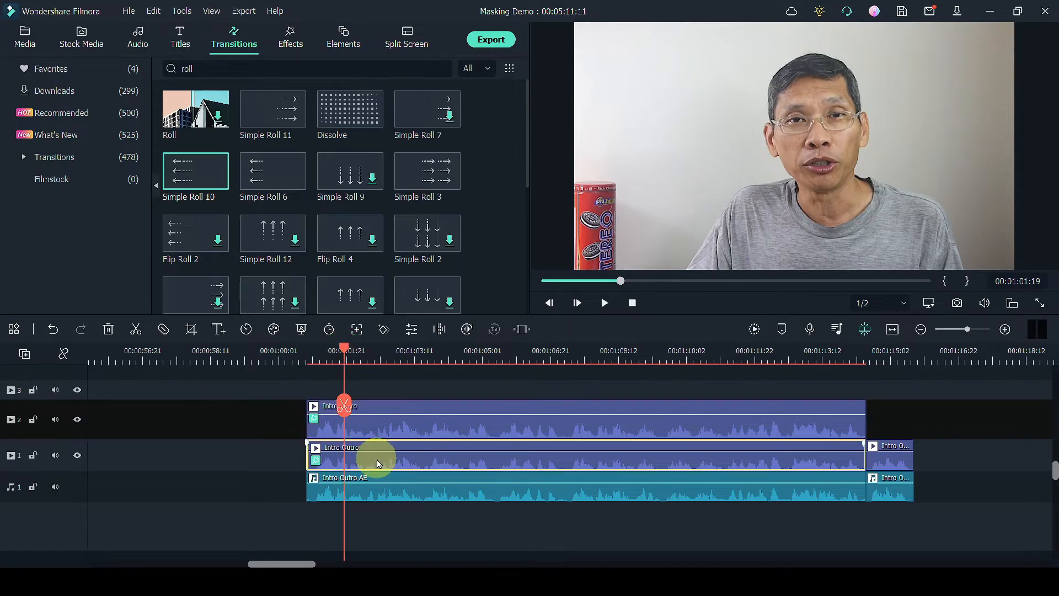
double_click(379, 464)
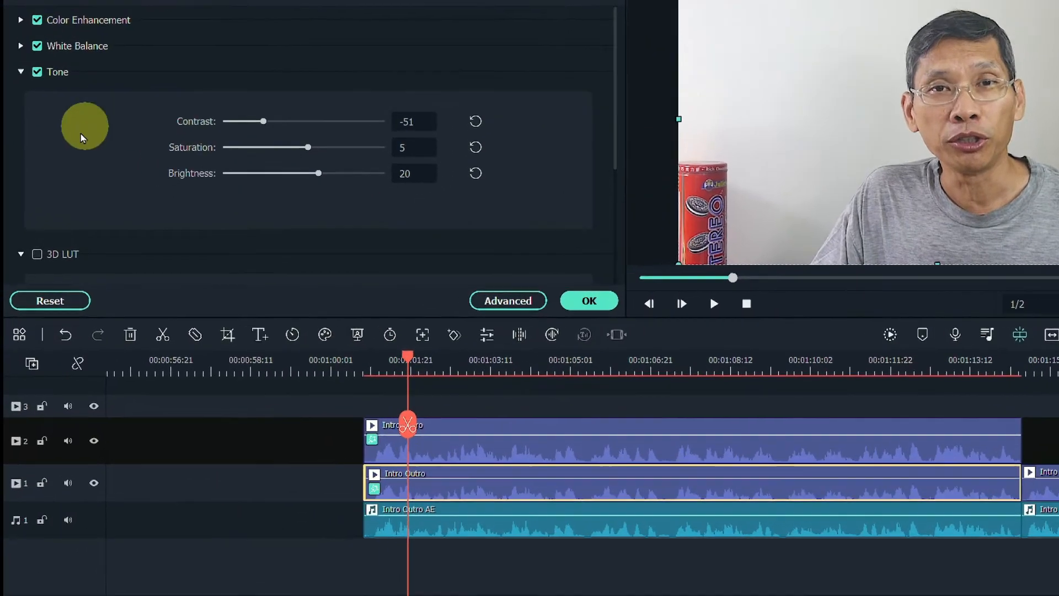
scroll(32, 220, "down", 2)
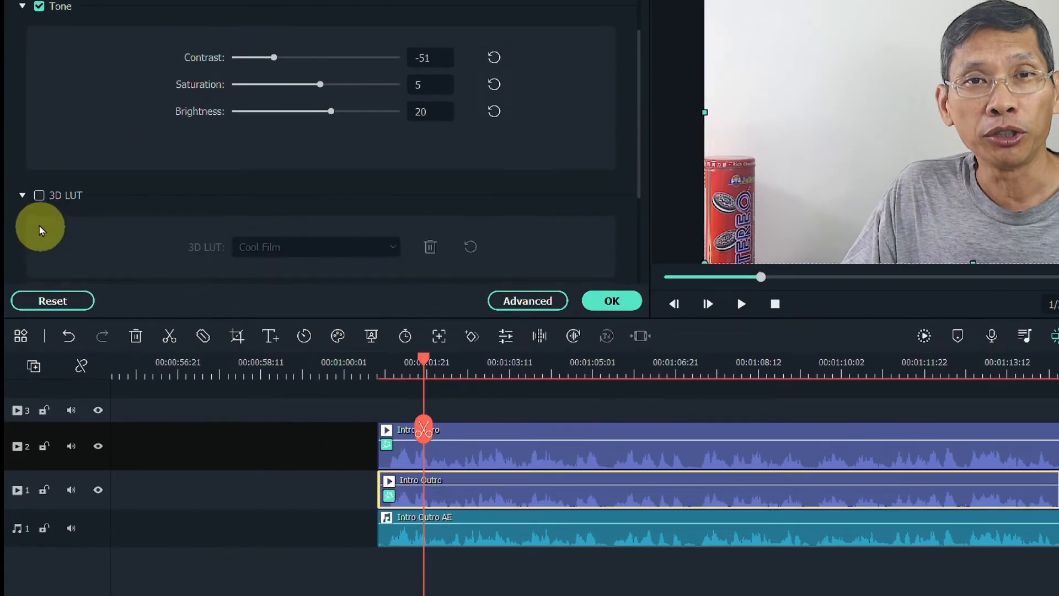
left_click(37, 196)
scroll(368, 181, "down", 6)
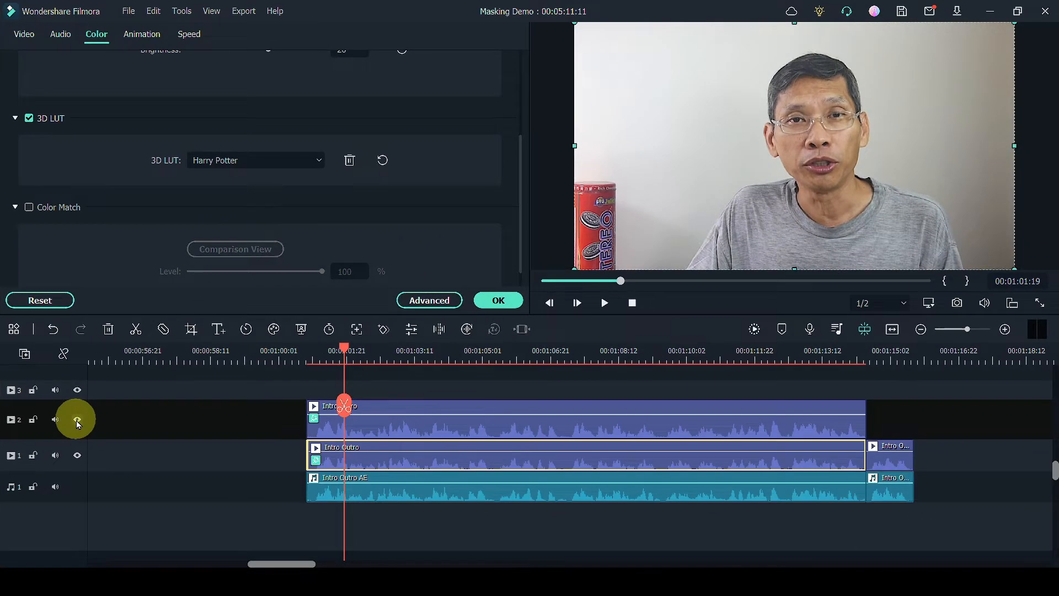
left_click(77, 420)
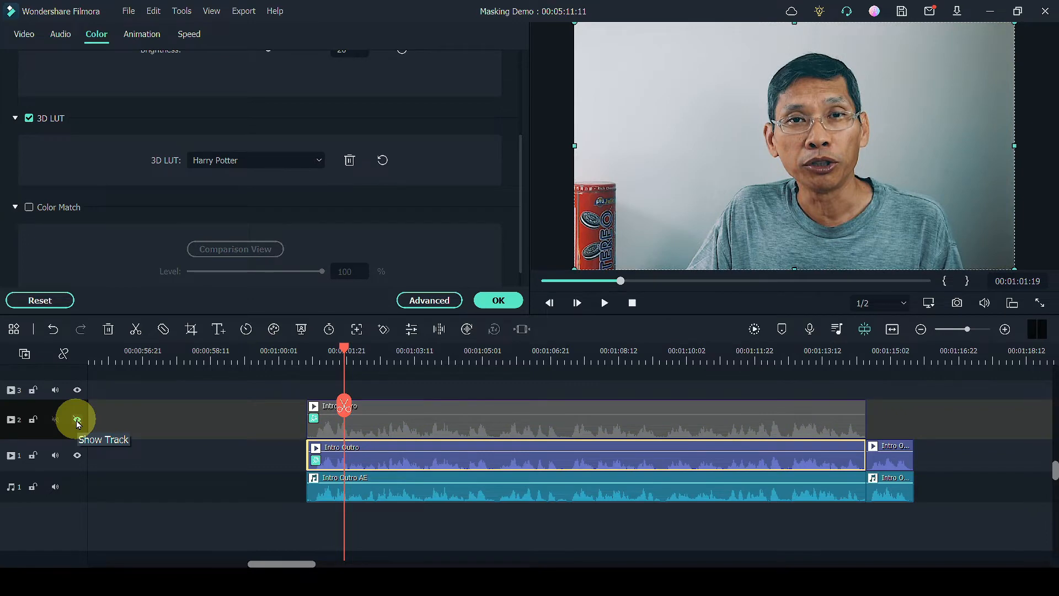
left_click(77, 420)
left_click(491, 301)
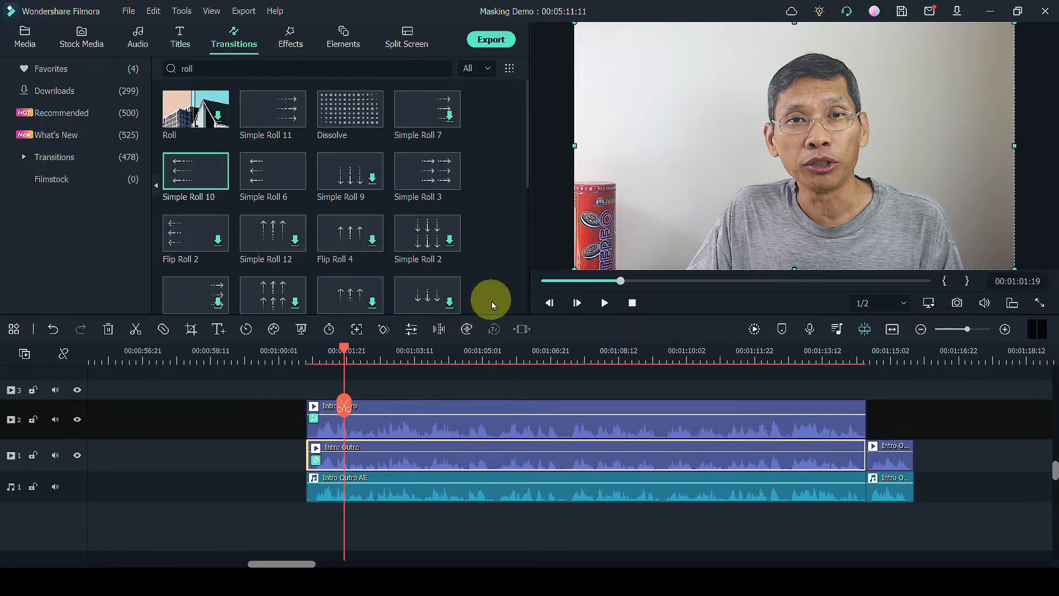
Apply a Single line mask to the Intro Outro clip on track 2
double_click(359, 414)
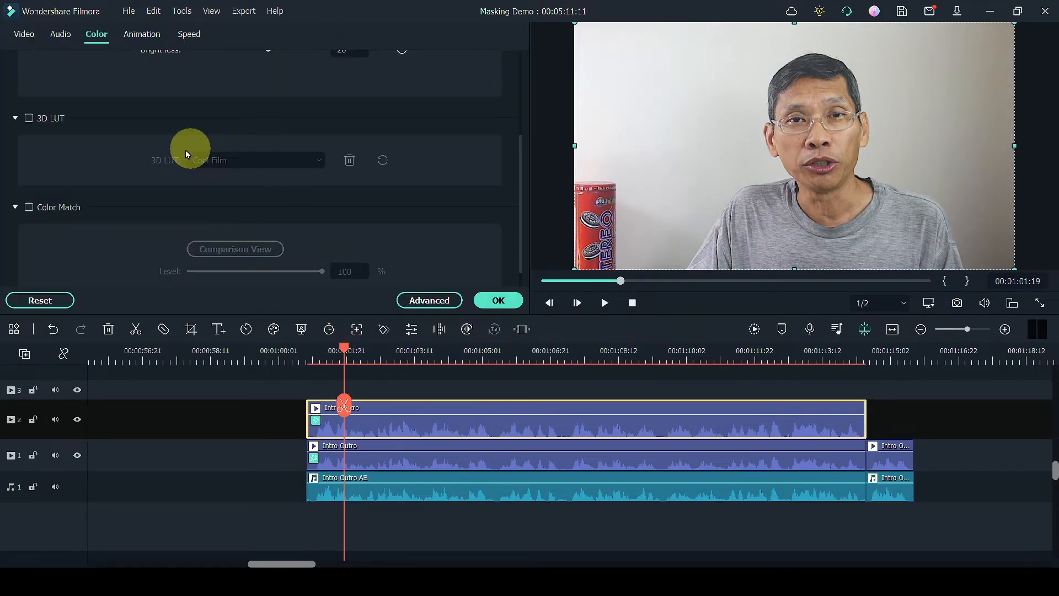
left_click(24, 35)
left_click(96, 63)
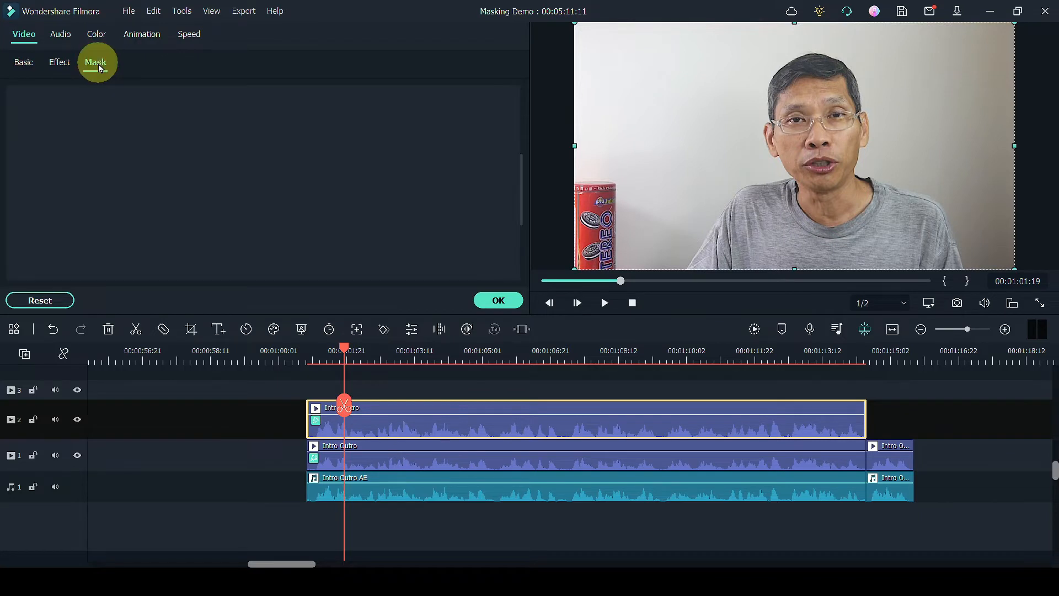
left_click(76, 135)
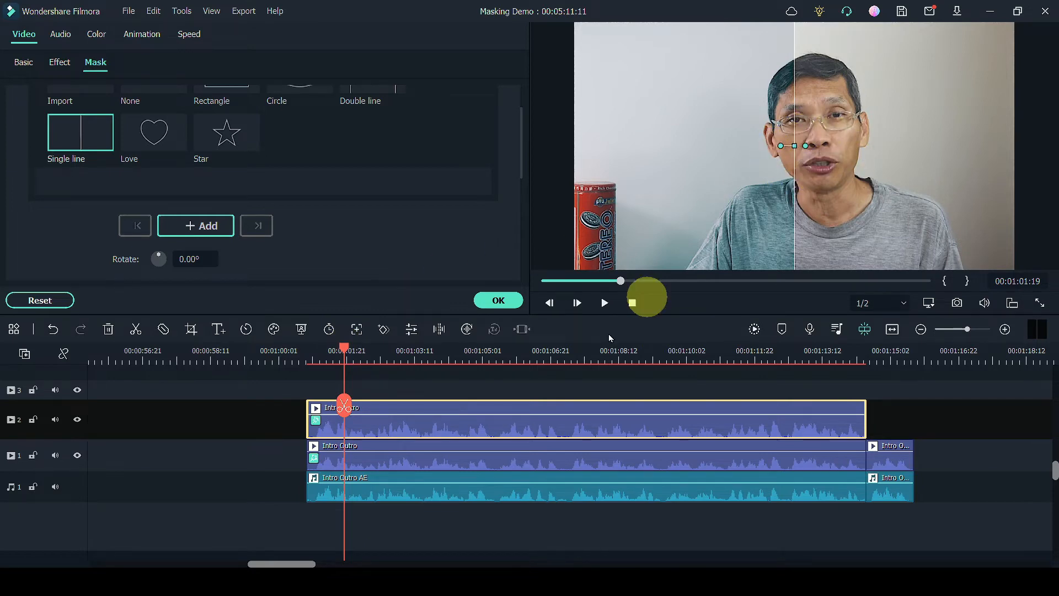
Add a mask keyframe at 00:01:01:29 and shift the dividing line to the middle of the face, at about X 17.5, Y 1.5
left_click_drag(341, 357, 357, 353)
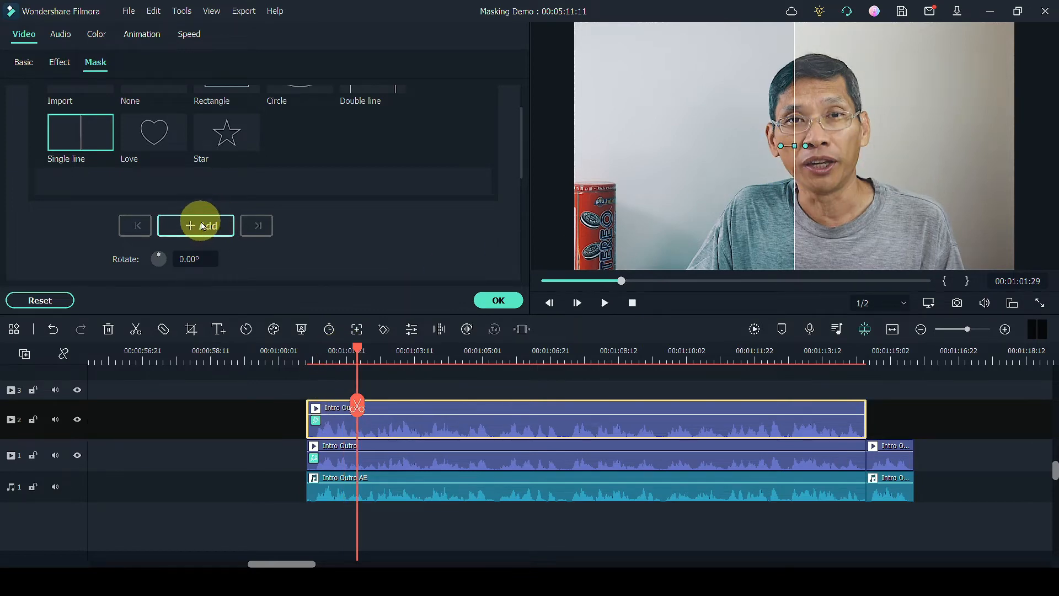
left_click(202, 225)
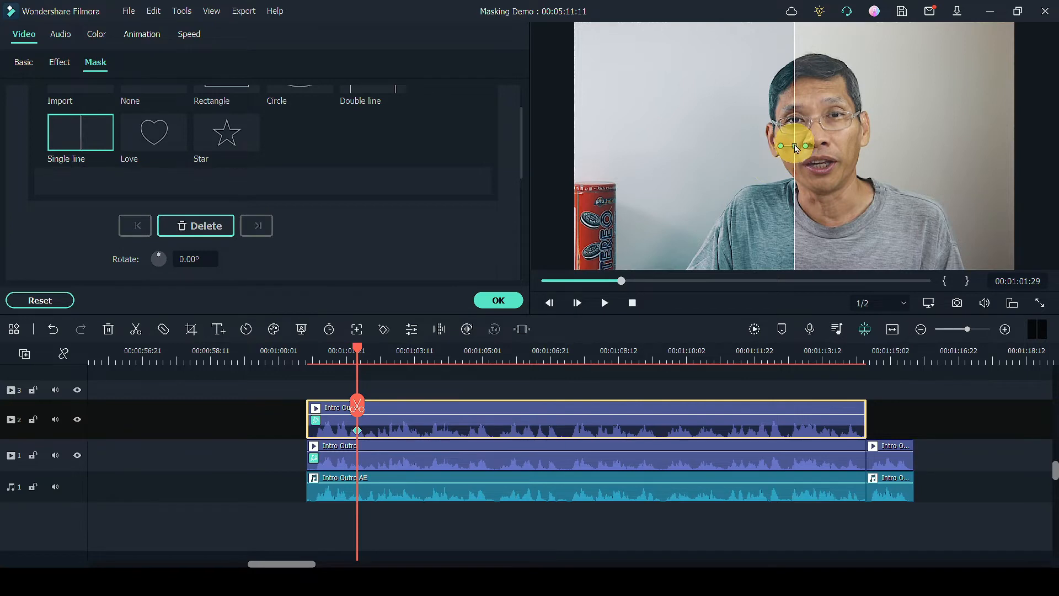
left_click_drag(796, 147, 817, 147)
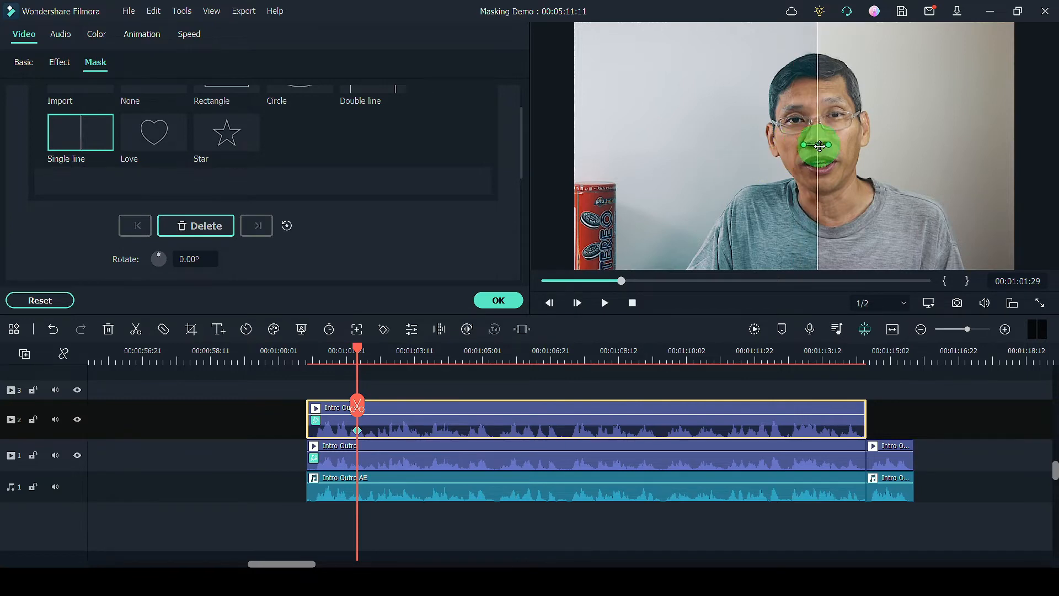
Add a mask keyframe at the clip's start, 00:01:00:24, with Position X at -165.5, and play back the wipe
left_click_drag(358, 353, 321, 357)
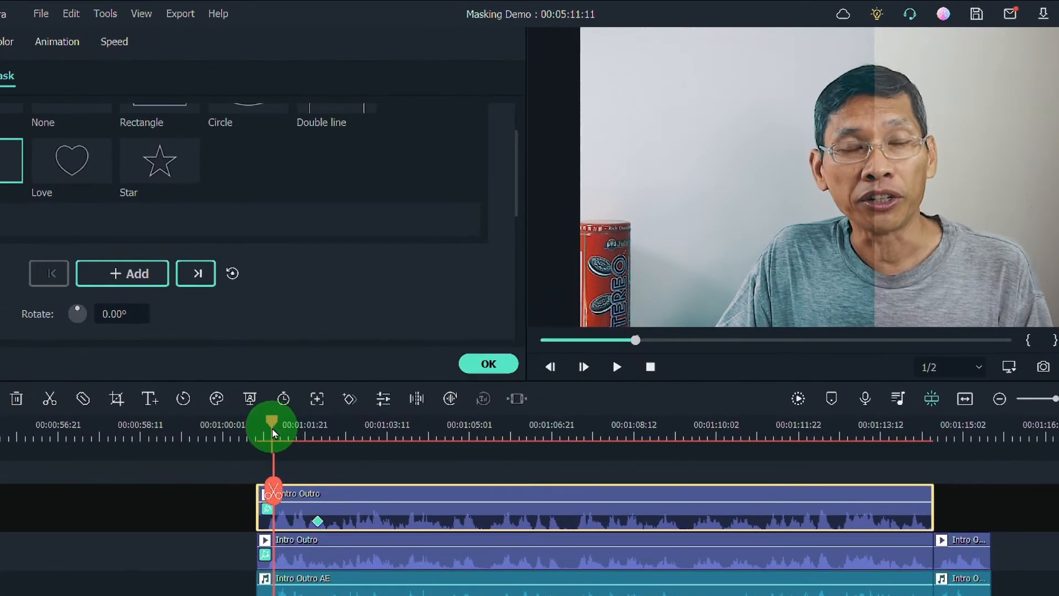
left_click_drag(274, 433, 263, 435)
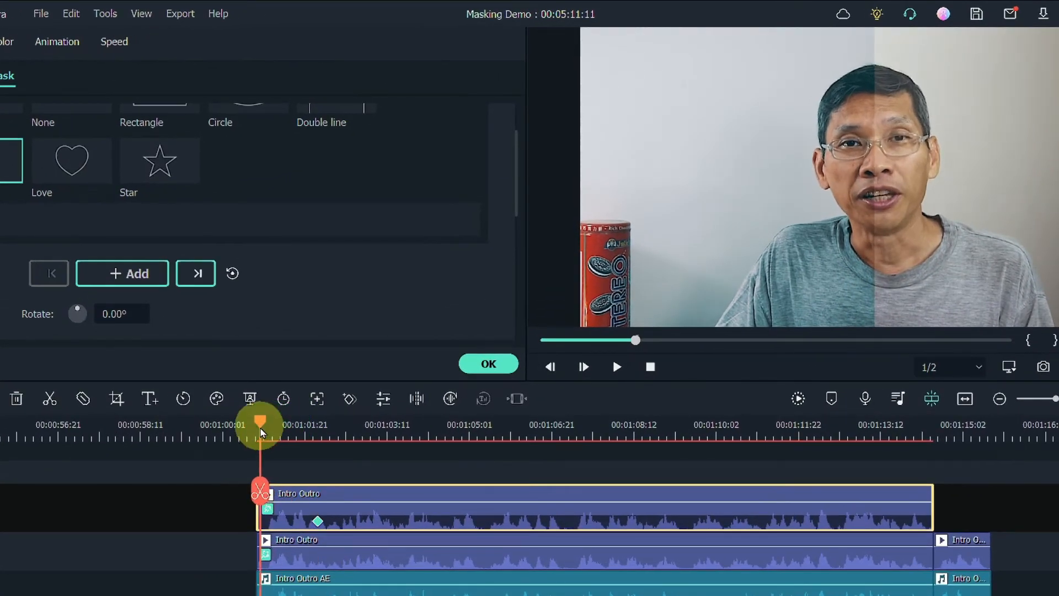
left_click(159, 285)
left_click(138, 281)
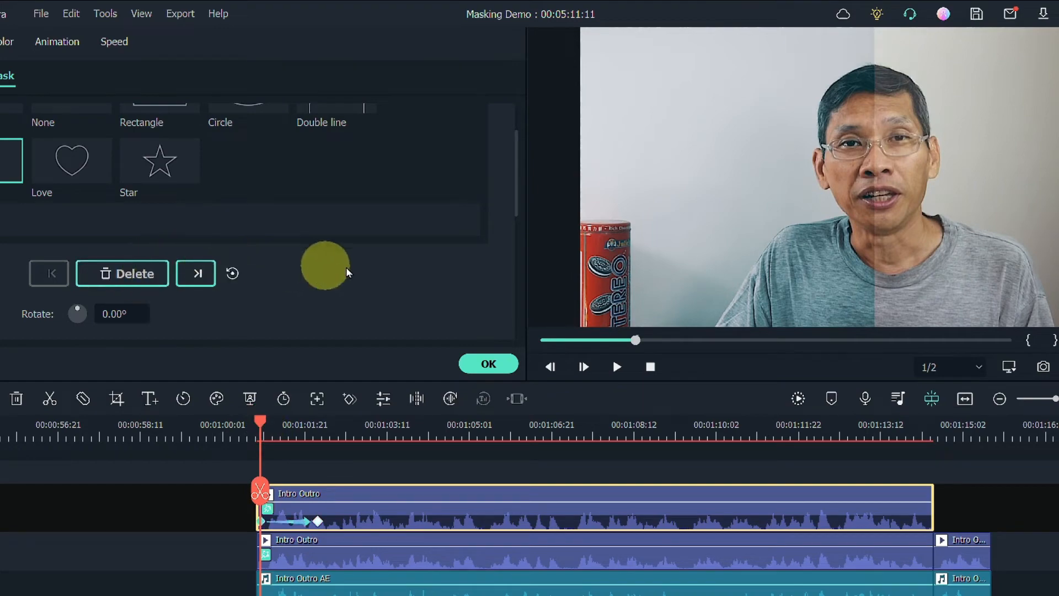
scroll(258, 261, "down", 3)
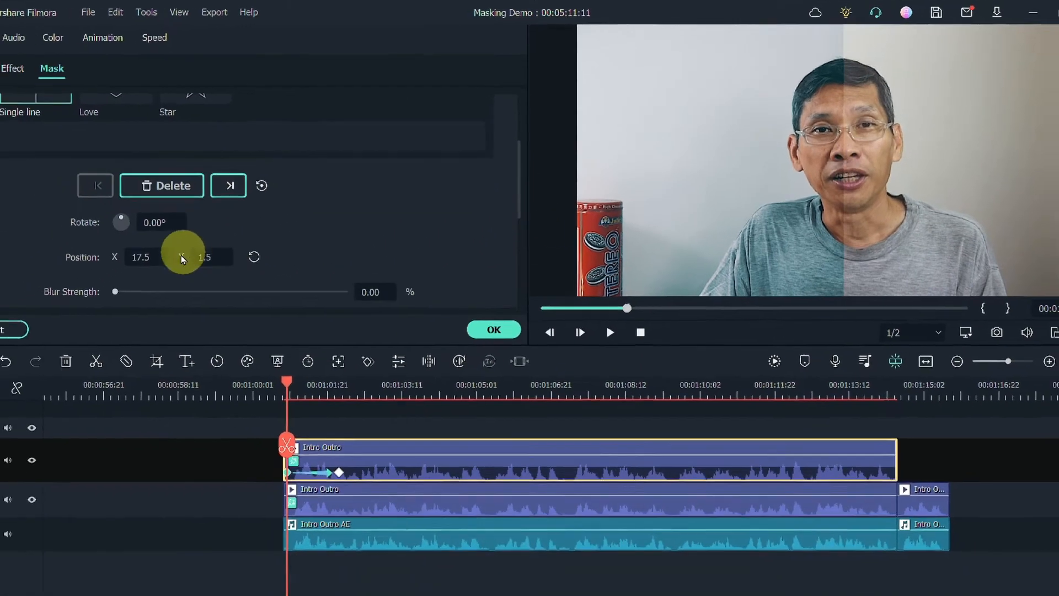
left_click_drag(175, 234, 135, 231)
left_click(498, 300)
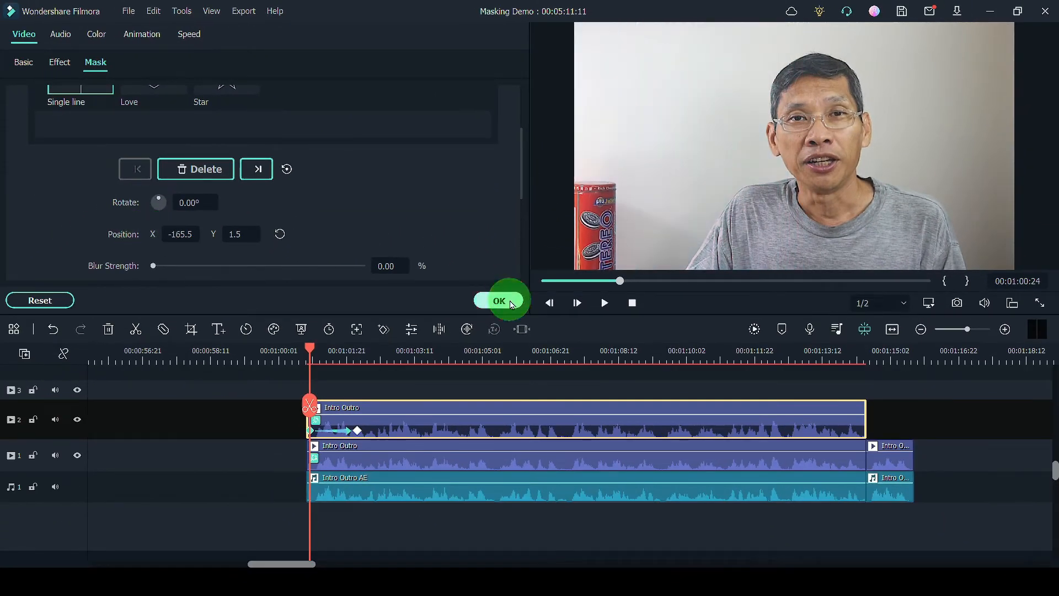
key("space")
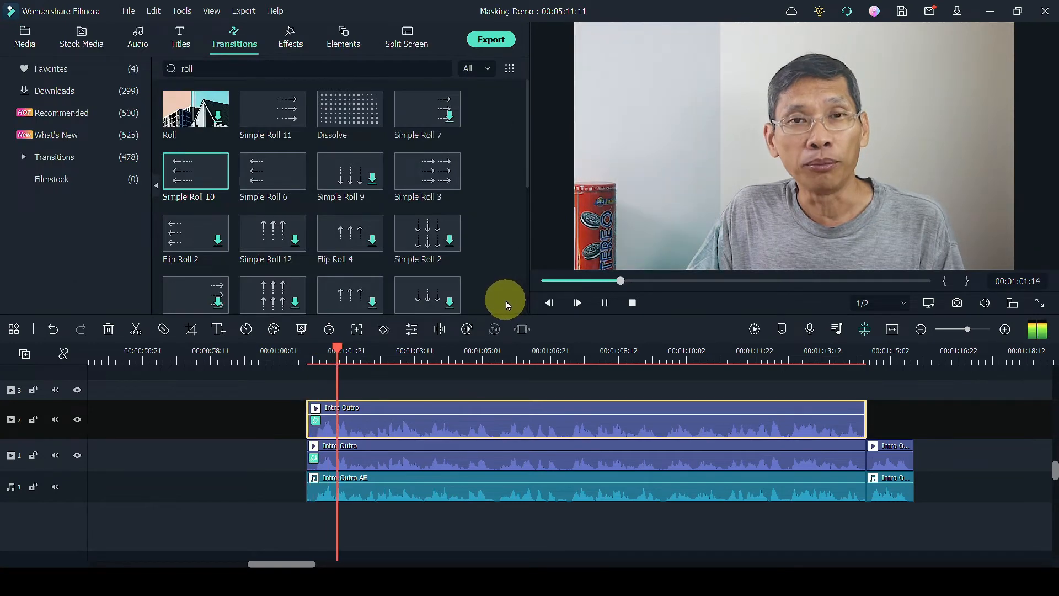
Add mask keyframes at 00:01:04:17 and 00:01:05:08, and increase the mask's X position at the second one
left_click(209, 170)
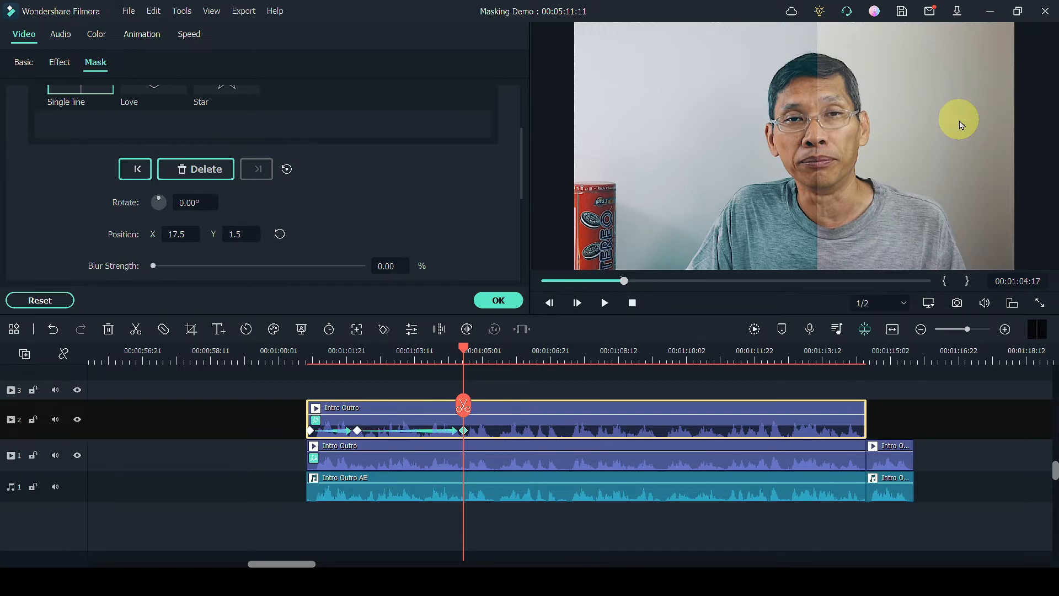
left_click_drag(464, 348, 493, 352)
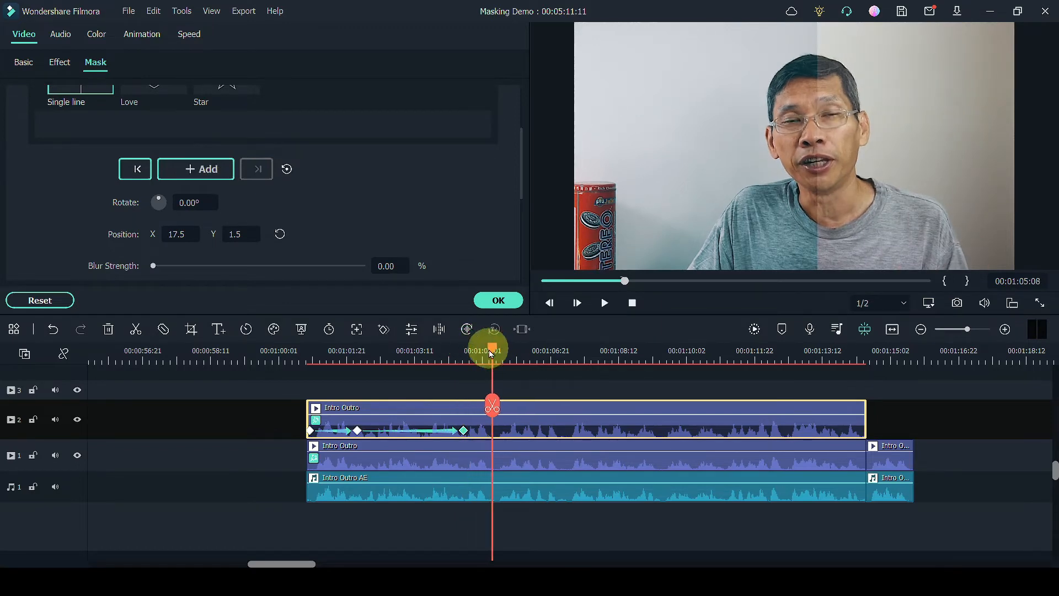
left_click(198, 168)
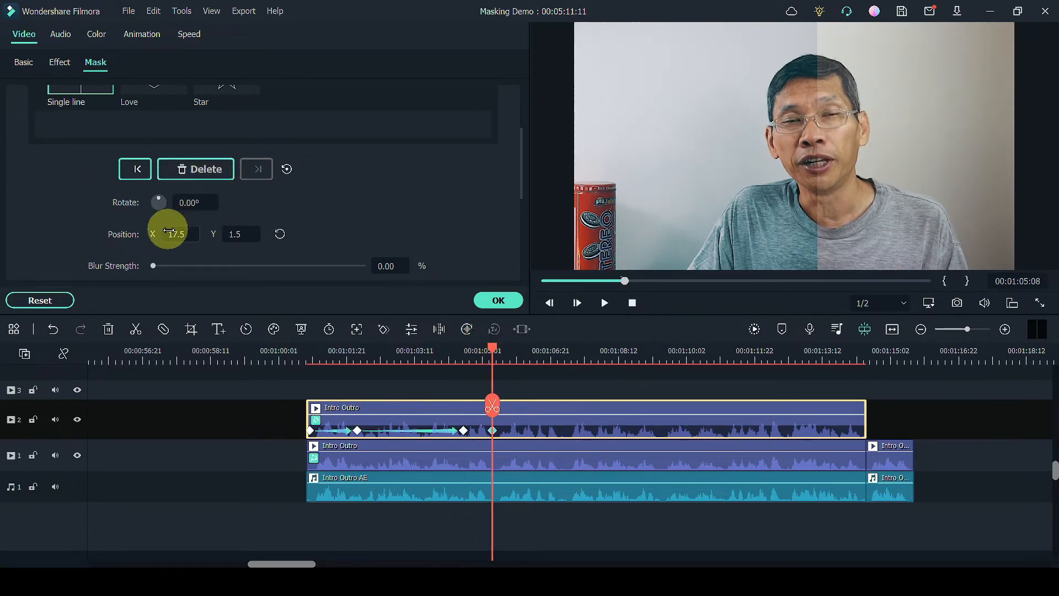
left_click_drag(170, 234, 214, 233)
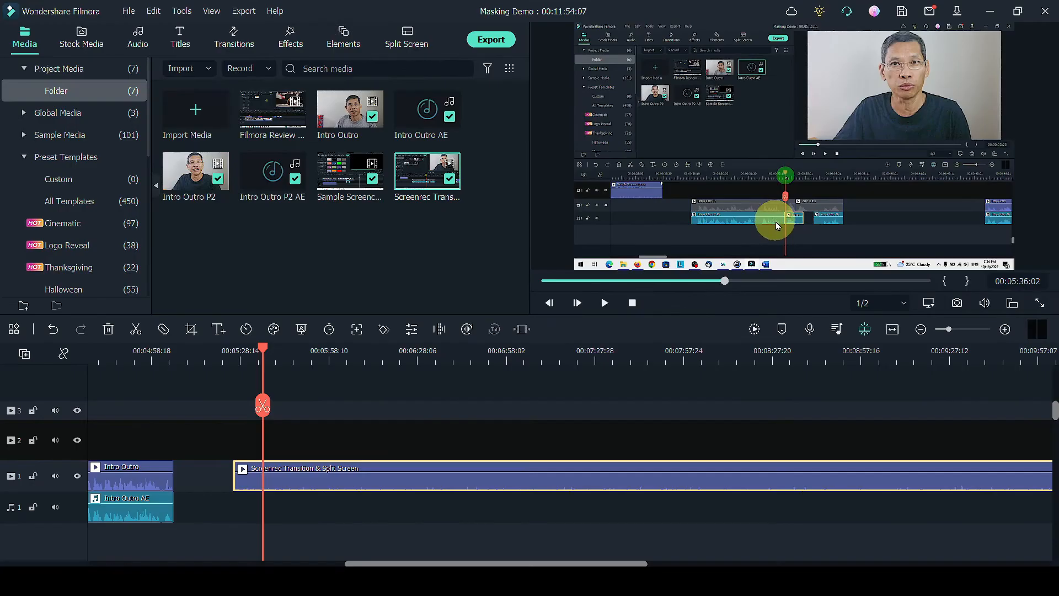
Place the Black sample colour on track 2 above the Screenrec Transition & Split Screen clip and trim it to about half its length
left_click(25, 136)
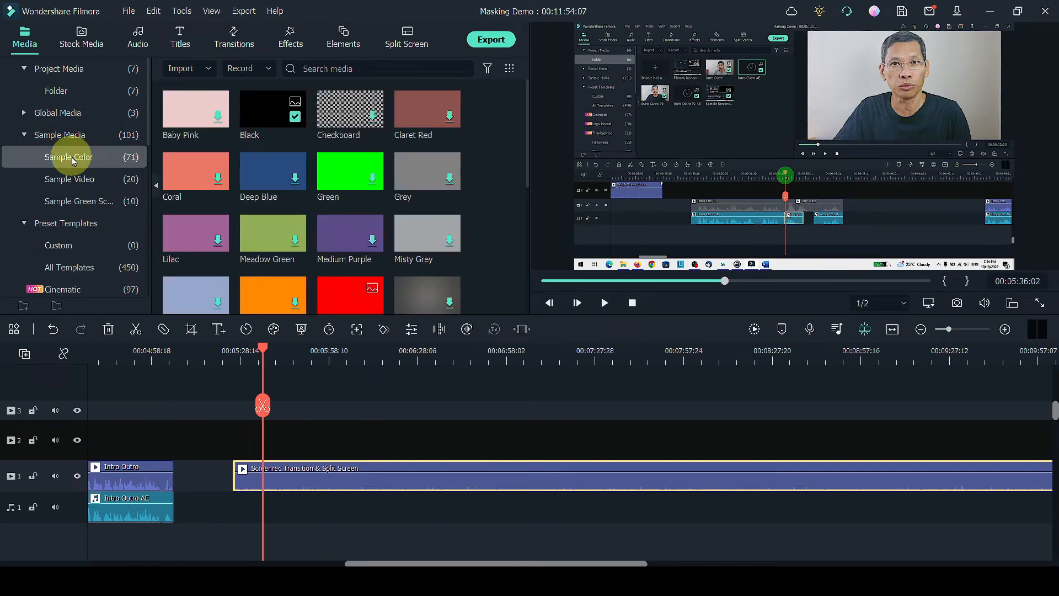
left_click_drag(260, 113, 279, 440)
left_click(1005, 329)
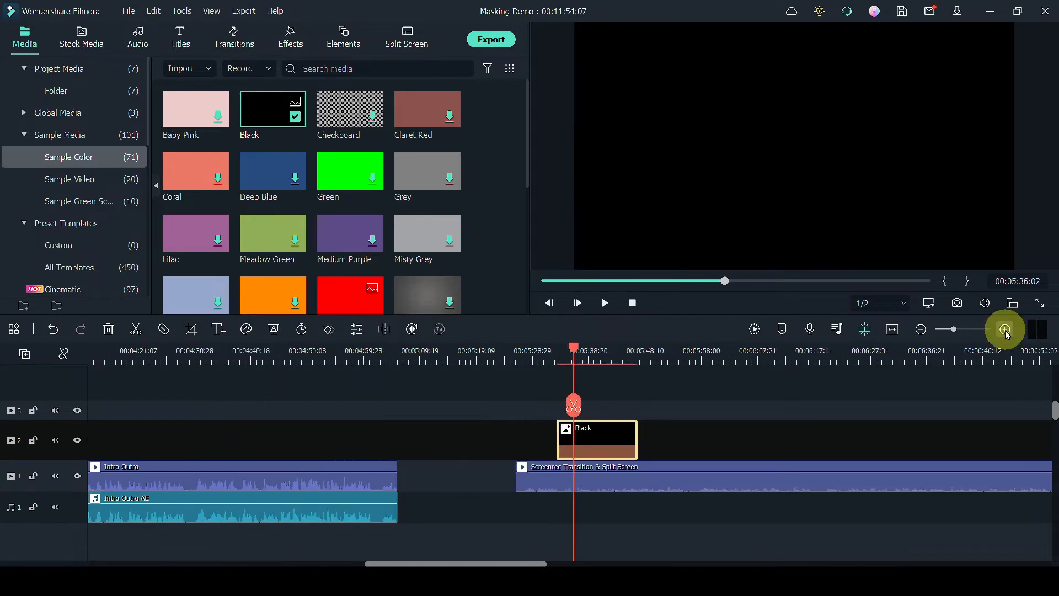
left_click_drag(639, 441, 601, 448)
Lower the Black clip's opacity to about 73.96%
double_click(584, 439)
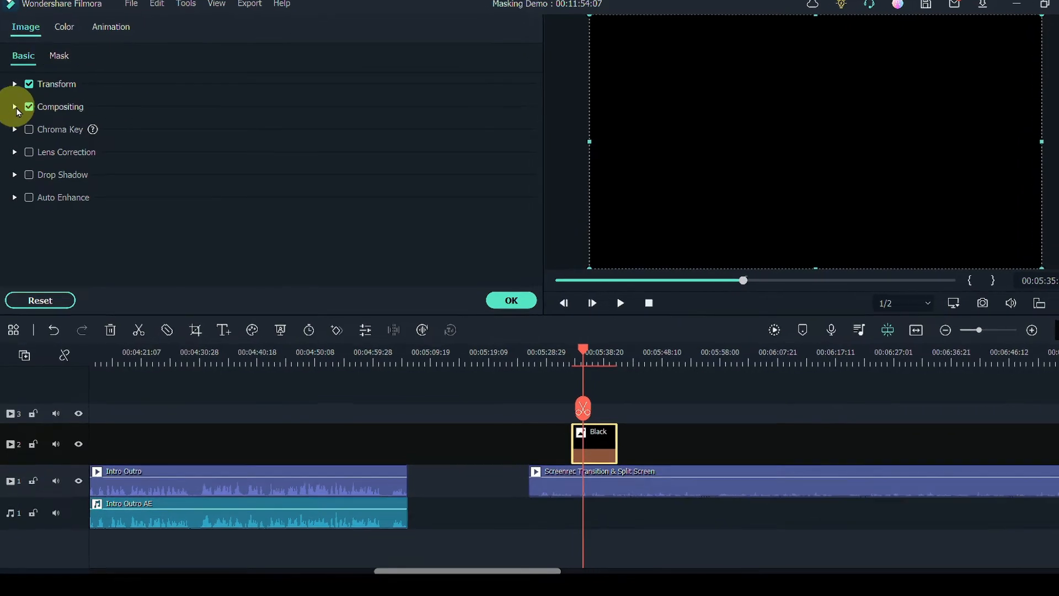
left_click(15, 108)
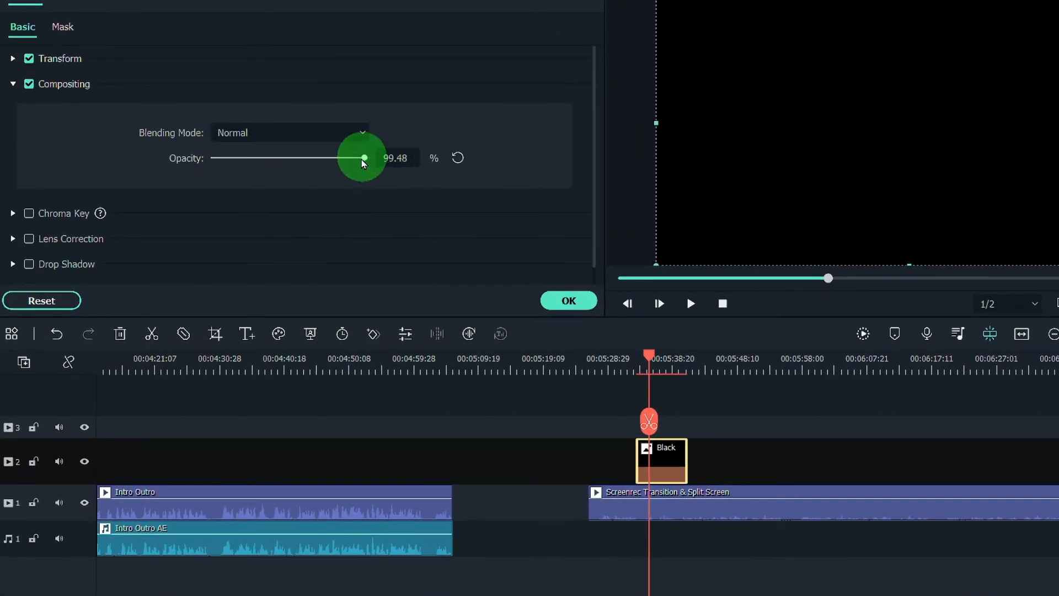
left_click_drag(363, 163, 326, 161)
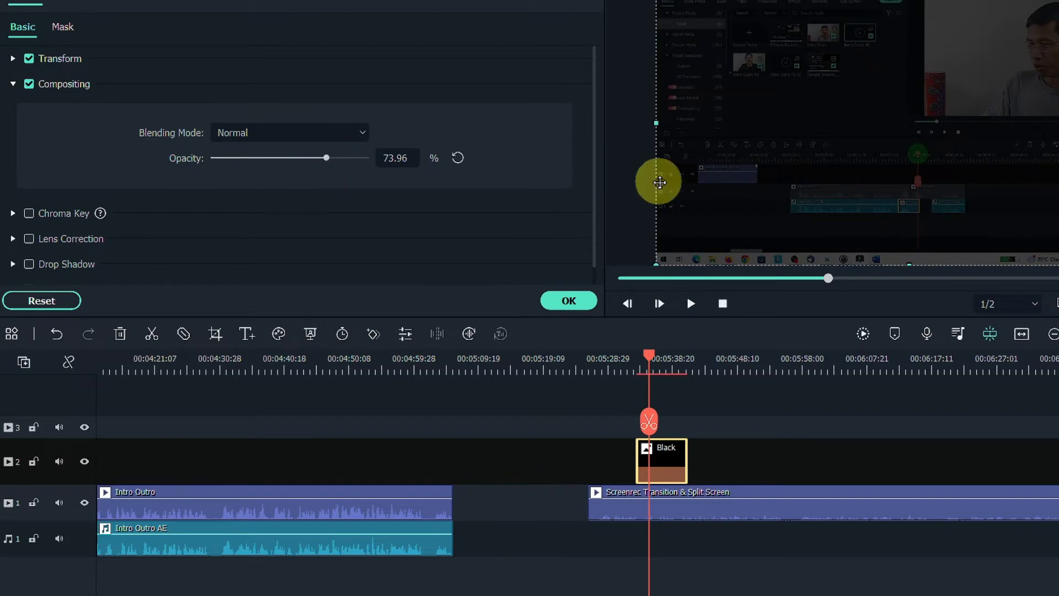
Apply a Rectangle mask to the Black clip and fit it around the recorded timeline's playhead area, about 23.02% wide and 19.75% high
left_click(62, 26)
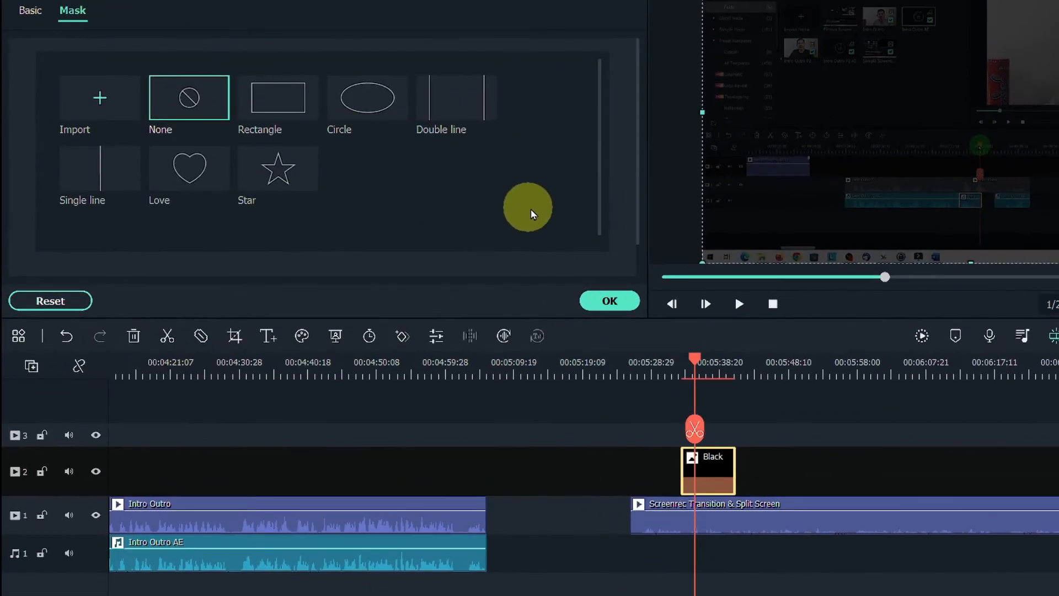
left_click(278, 98)
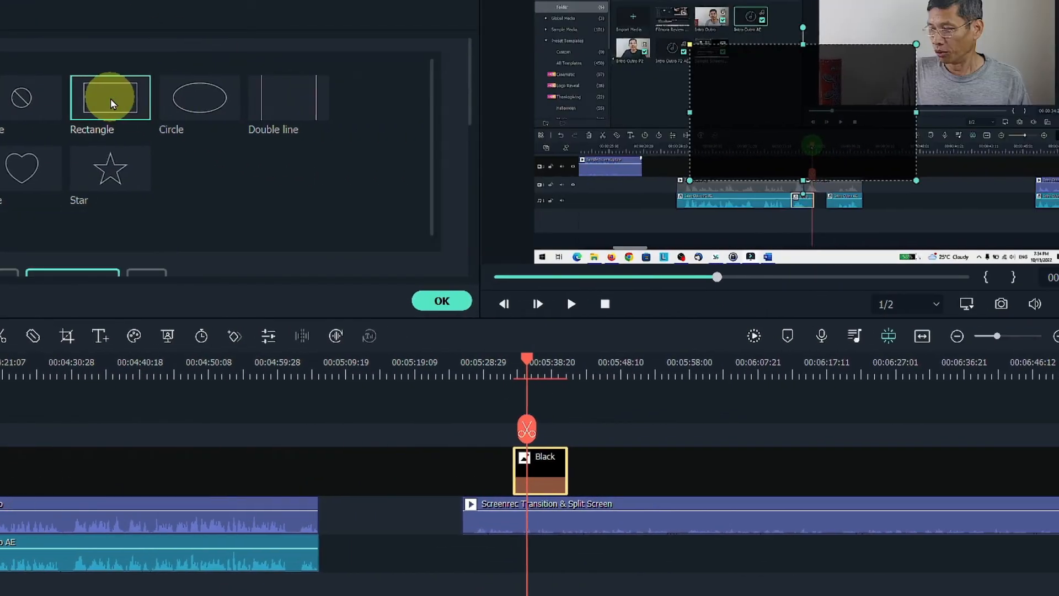
left_click_drag(778, 104, 797, 156)
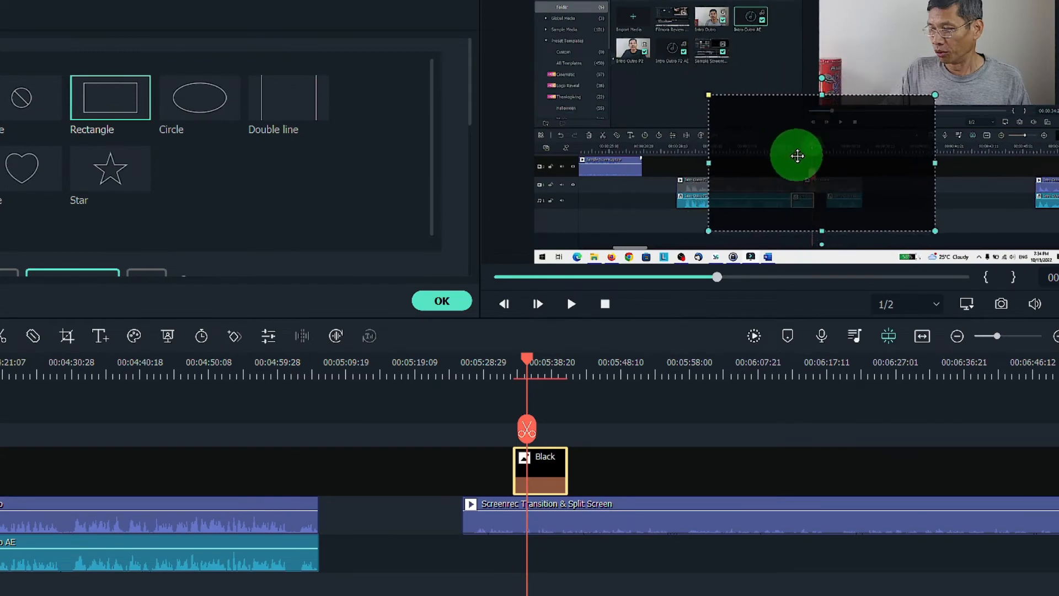
left_click_drag(822, 94, 823, 118)
left_click_drag(709, 162, 815, 180)
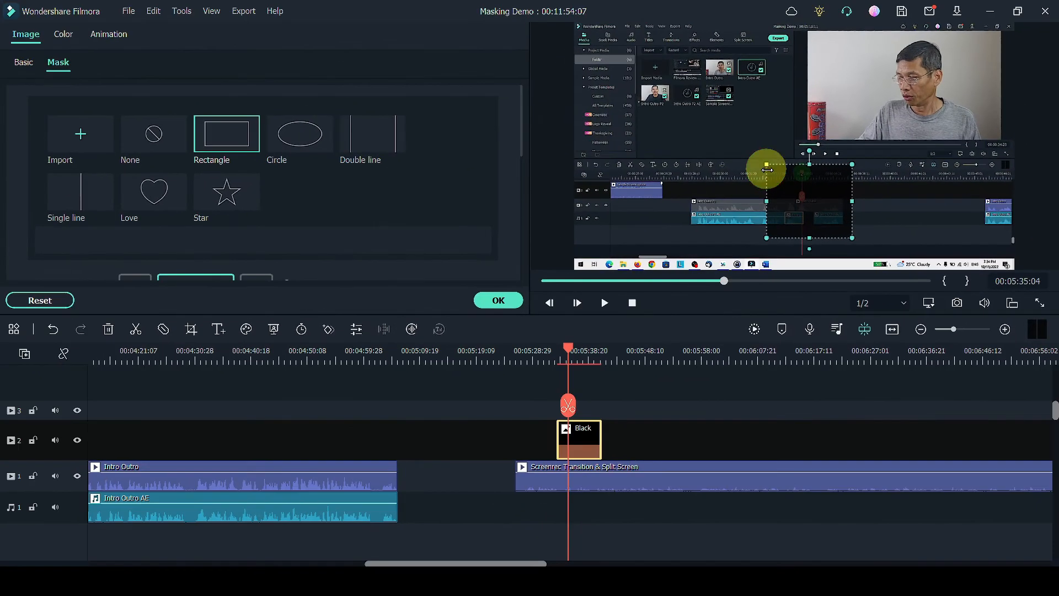
Invert the Black clip's rectangle mask so the area outside it is darkened, and confirm the mask settings
scroll(237, 130, "down", 5)
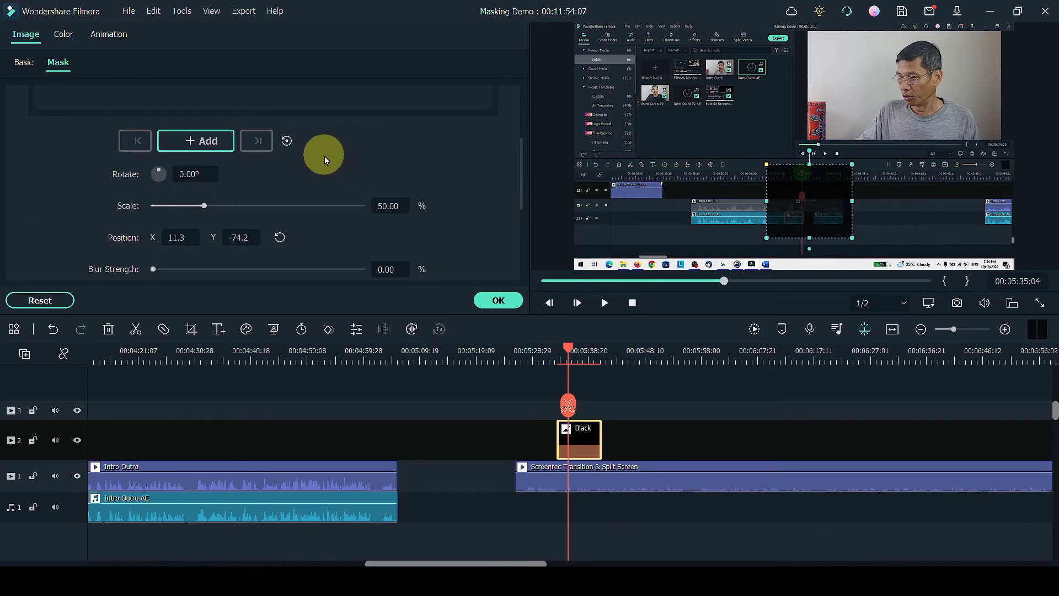
scroll(324, 160, "down", 3)
left_click(156, 229)
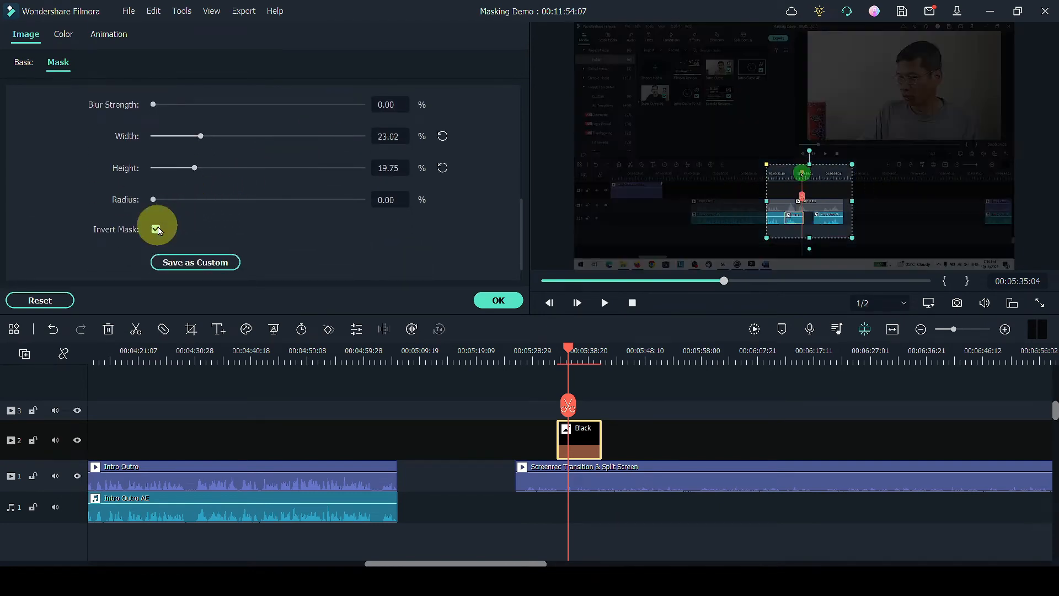
left_click(815, 214)
left_click(498, 300)
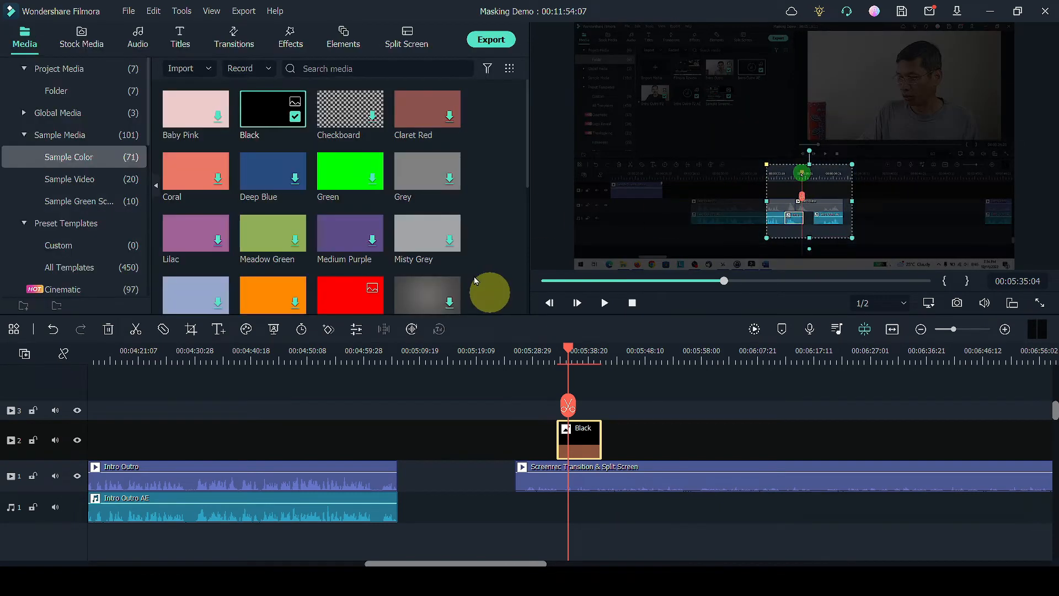
Add the Fade transition from the favorites to the start of the Black clip and play back the result
left_click(234, 40)
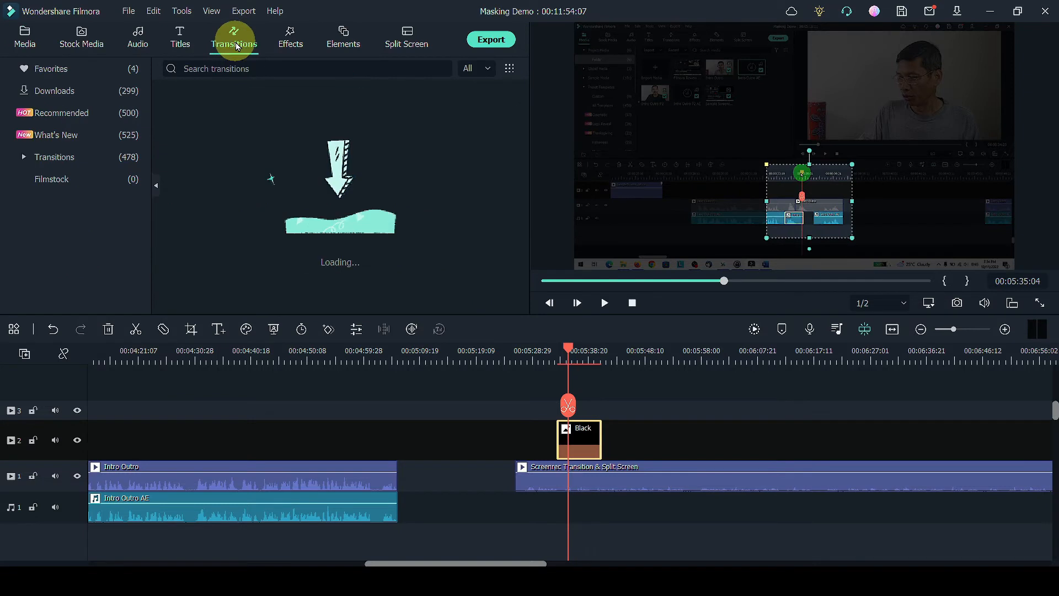
left_click(50, 68)
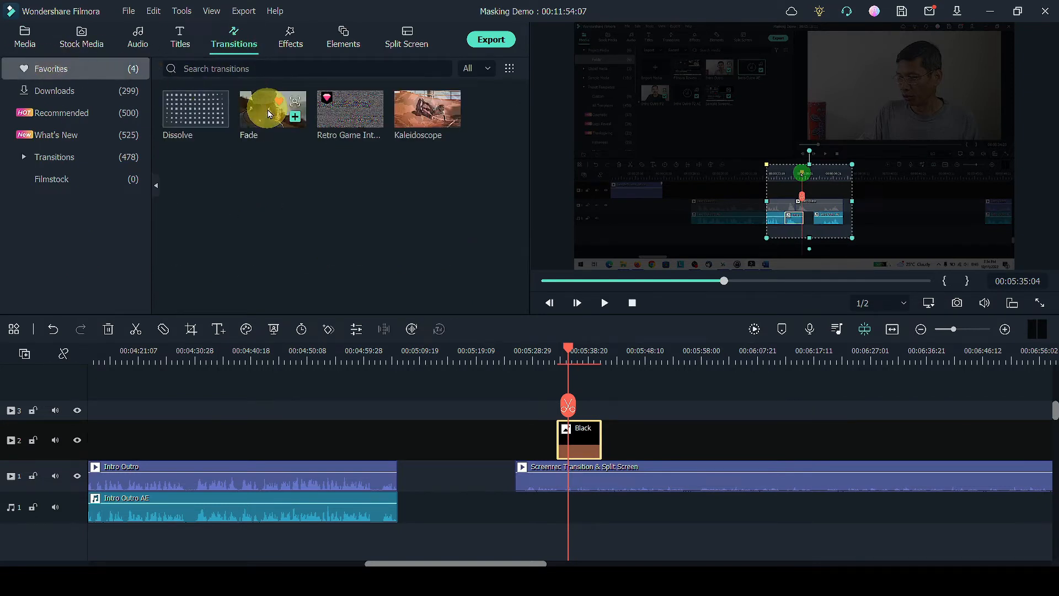
left_click_drag(269, 114, 567, 454)
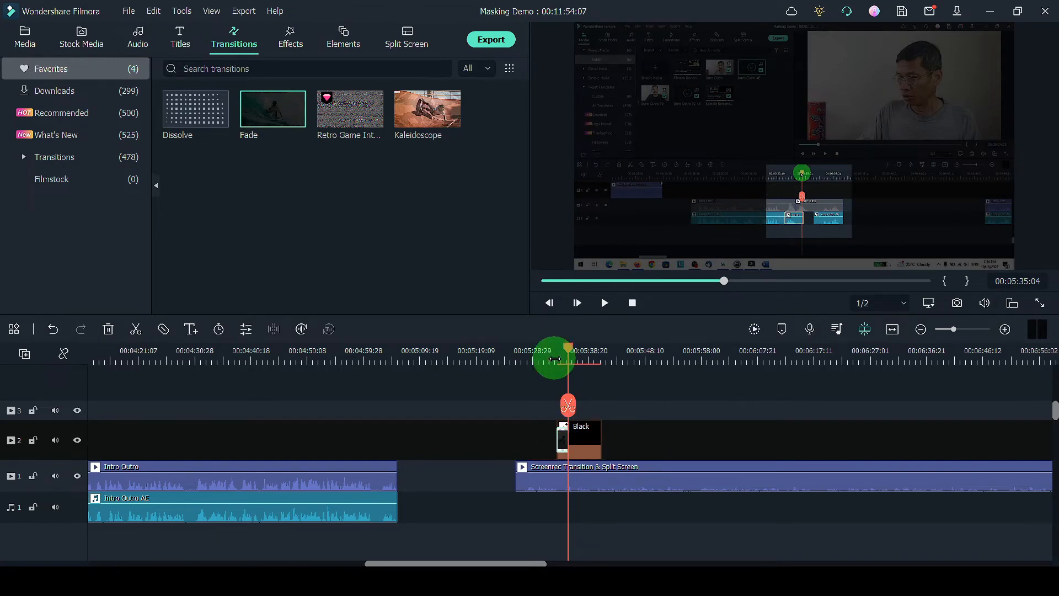
key("space")
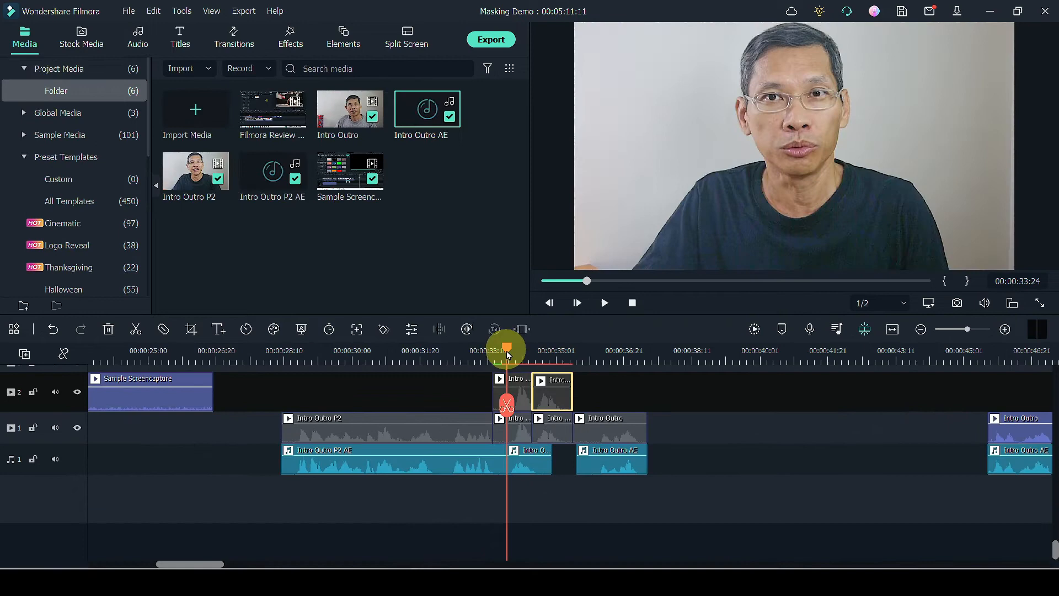
left_click_drag(506, 351, 512, 353)
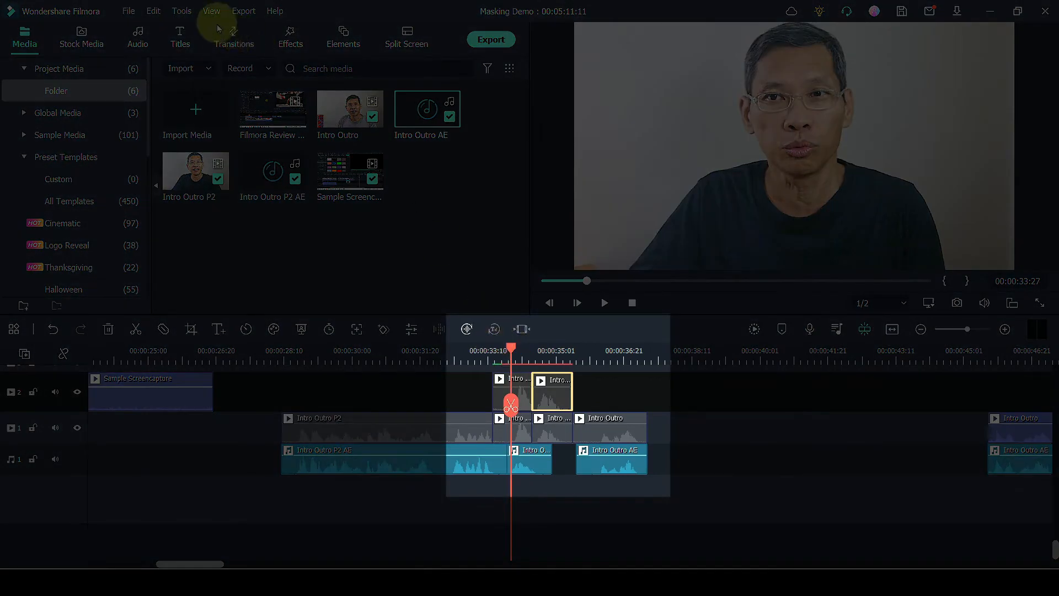
left_click(234, 38)
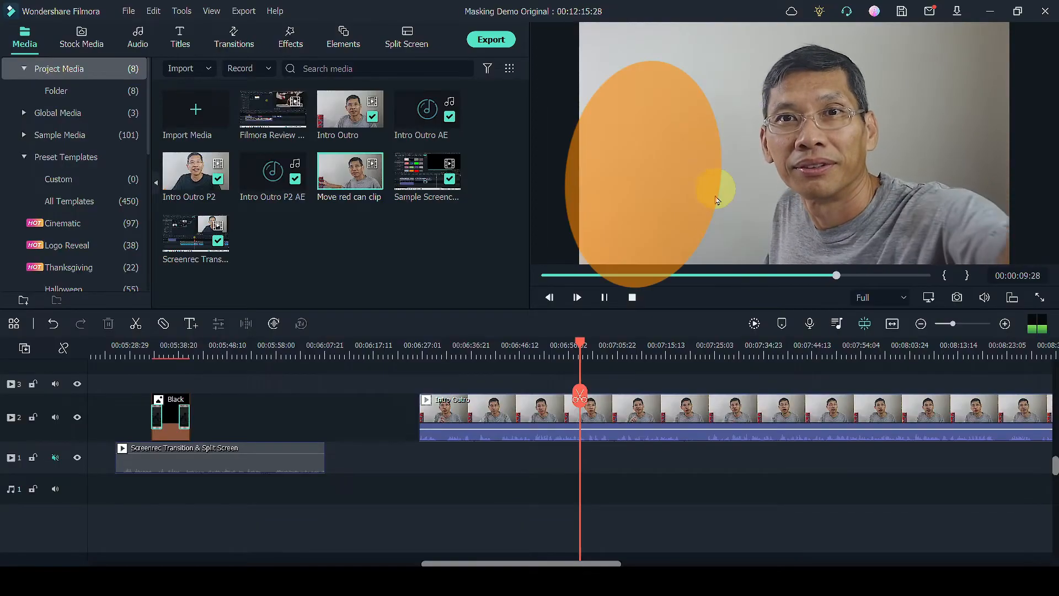
Place the Move red can clip on track 1 beneath the Intro Outro clip on track 2
left_click_drag(700, 252, 542, 479)
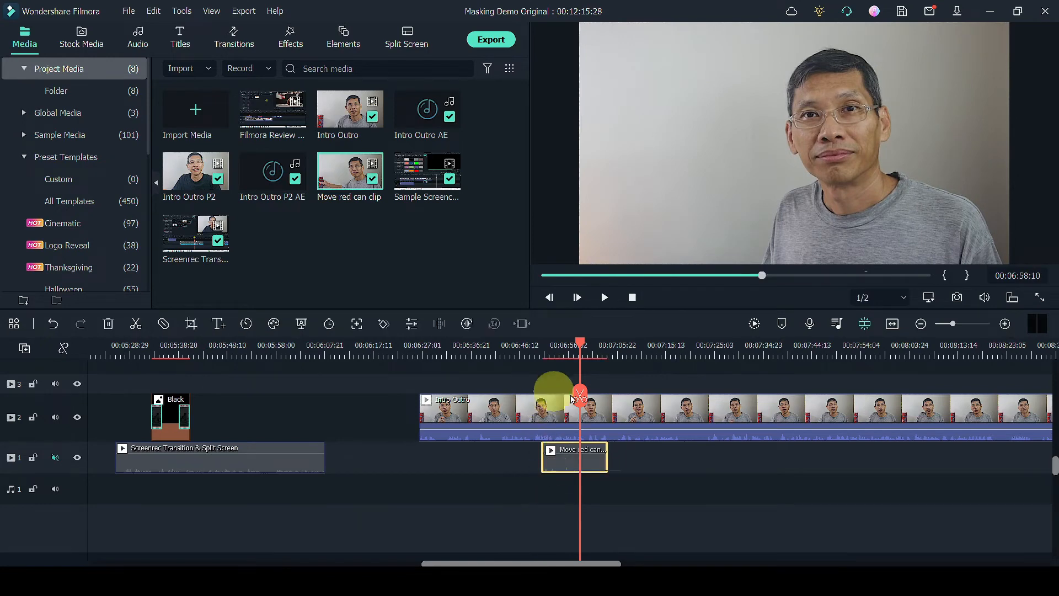
Hide track 2 and trim the start of the Move red can clip to 00:06:56:25
left_click(77, 418)
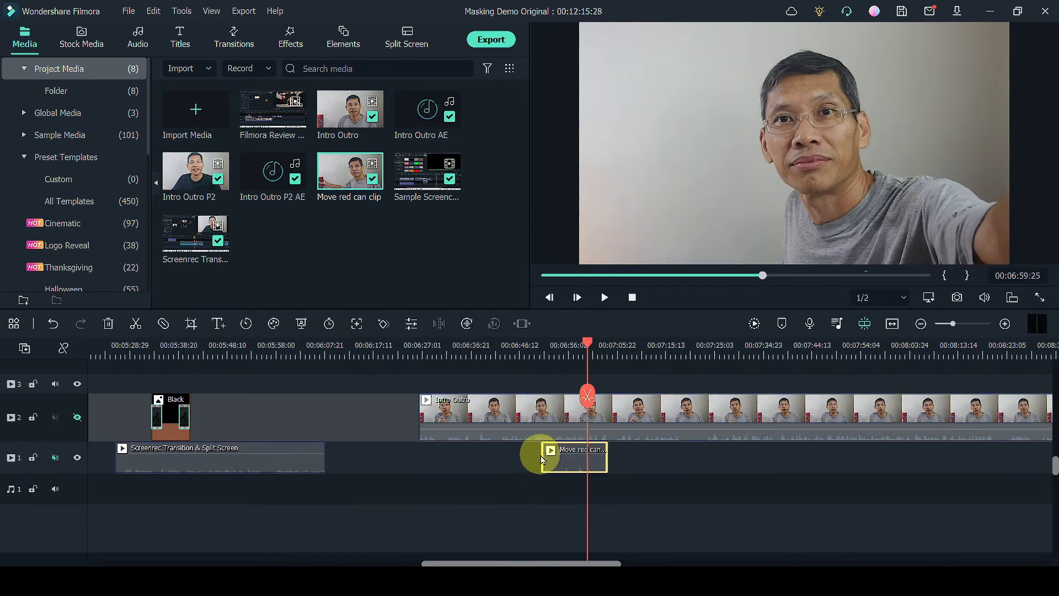
left_click_drag(541, 456, 574, 453)
Show track 2 and apply a Single line mask to the Intro Outro clip at X -119.1, Y 1.5 with 14.80% blur strength
double_click(627, 416)
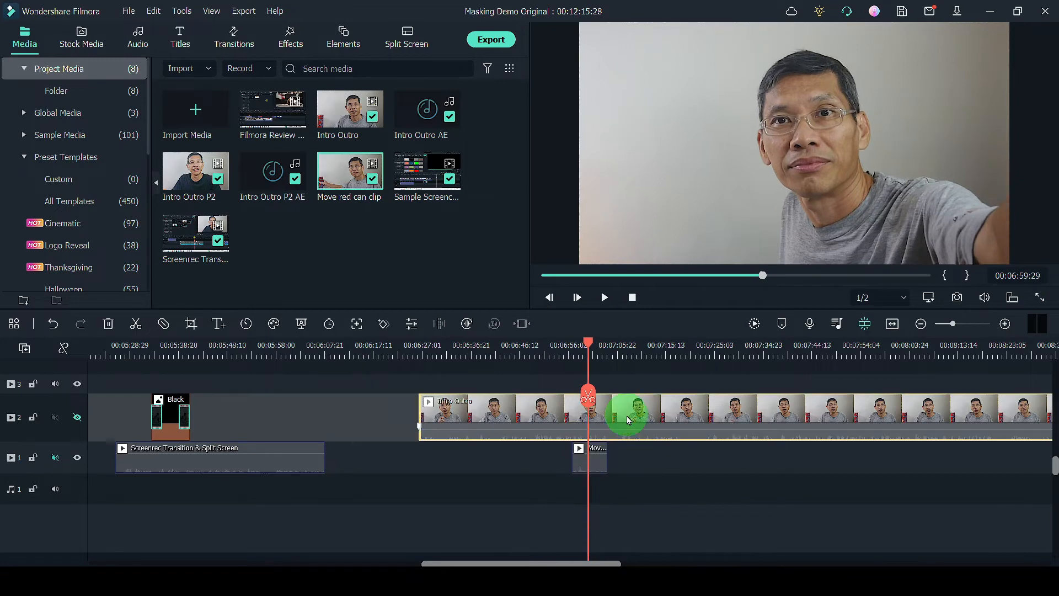
left_click(77, 418)
left_click(74, 121)
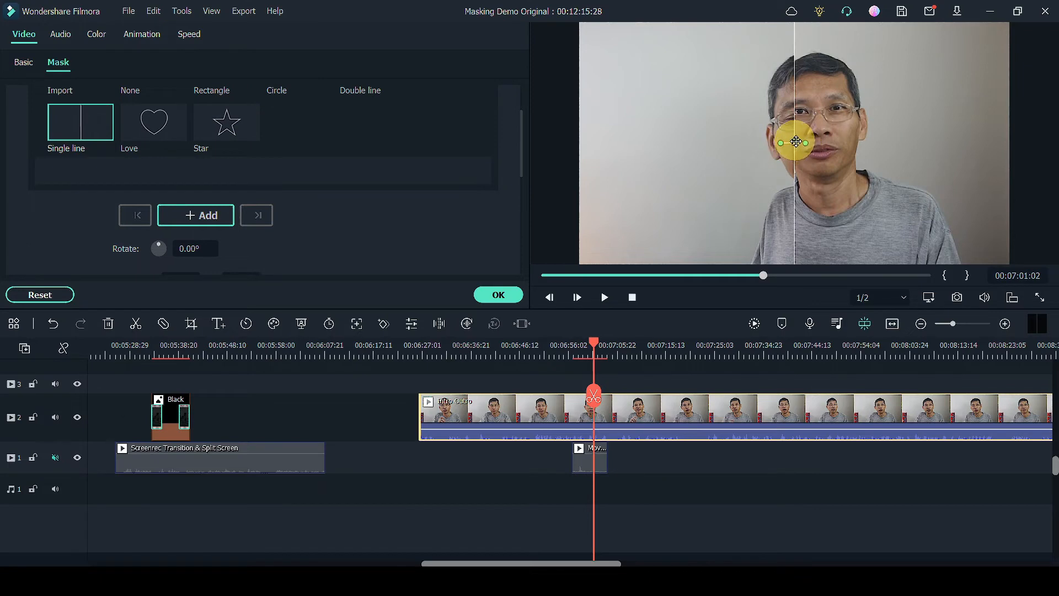
left_click_drag(796, 141, 717, 148)
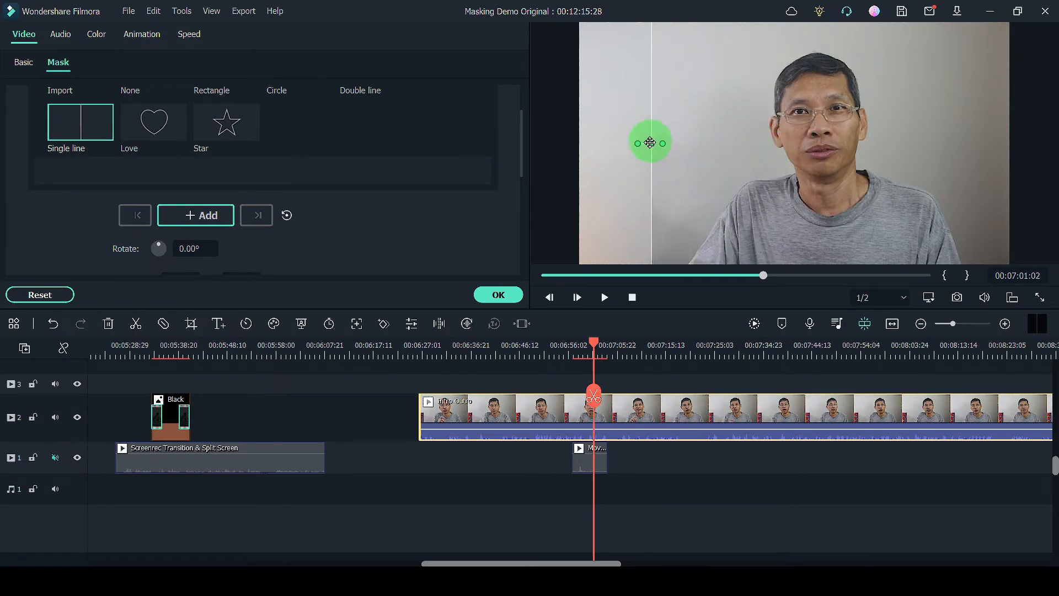
left_click_drag(522, 151, 521, 201)
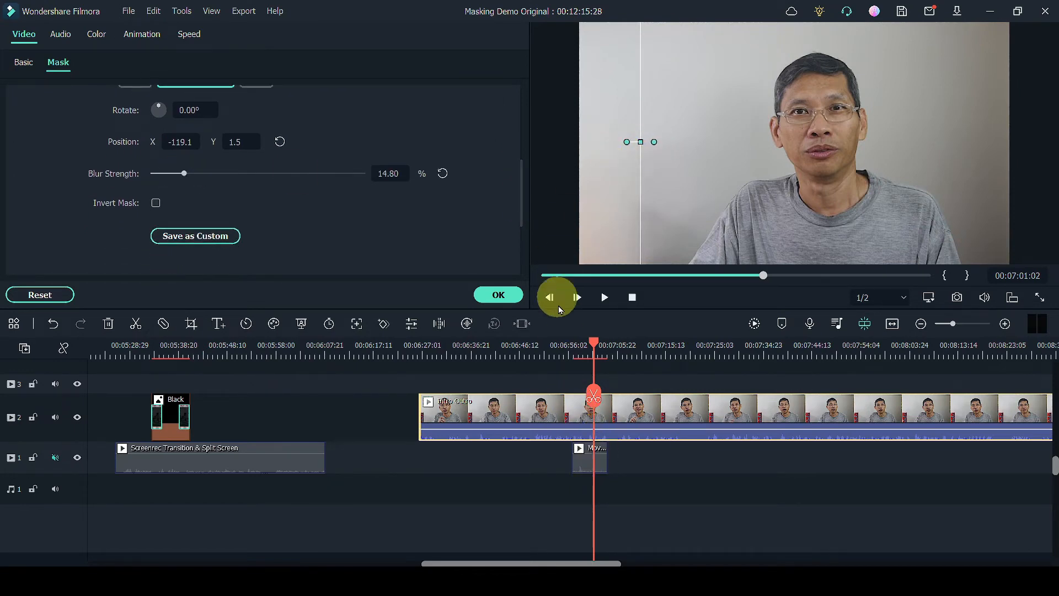
Adjust the brightness in the Tone settings of the Move red can clip
left_click(586, 456)
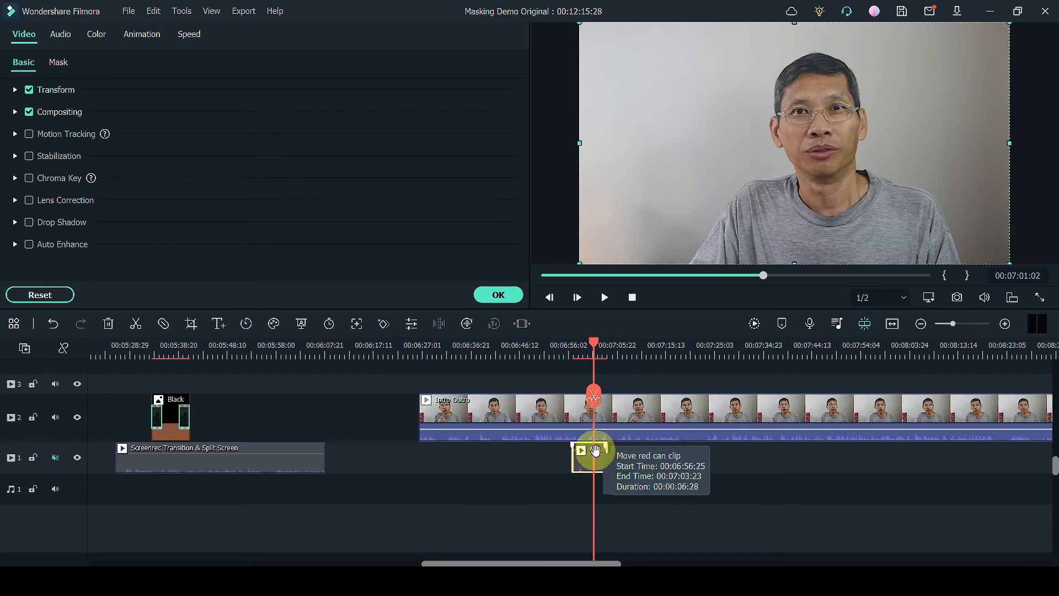
left_click(96, 34)
left_click(15, 105)
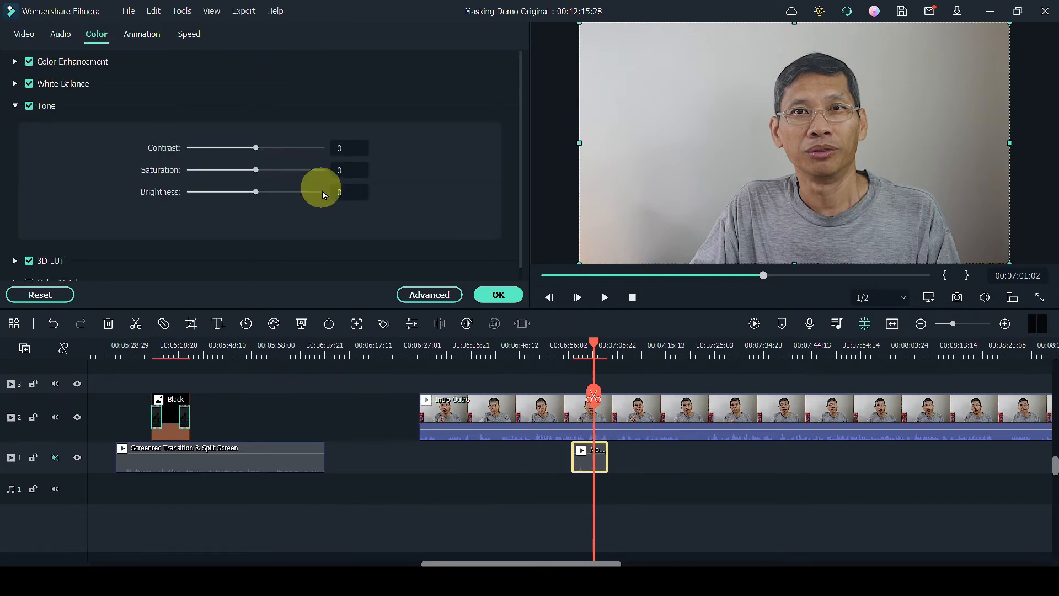
left_click_drag(246, 196, 246, 193)
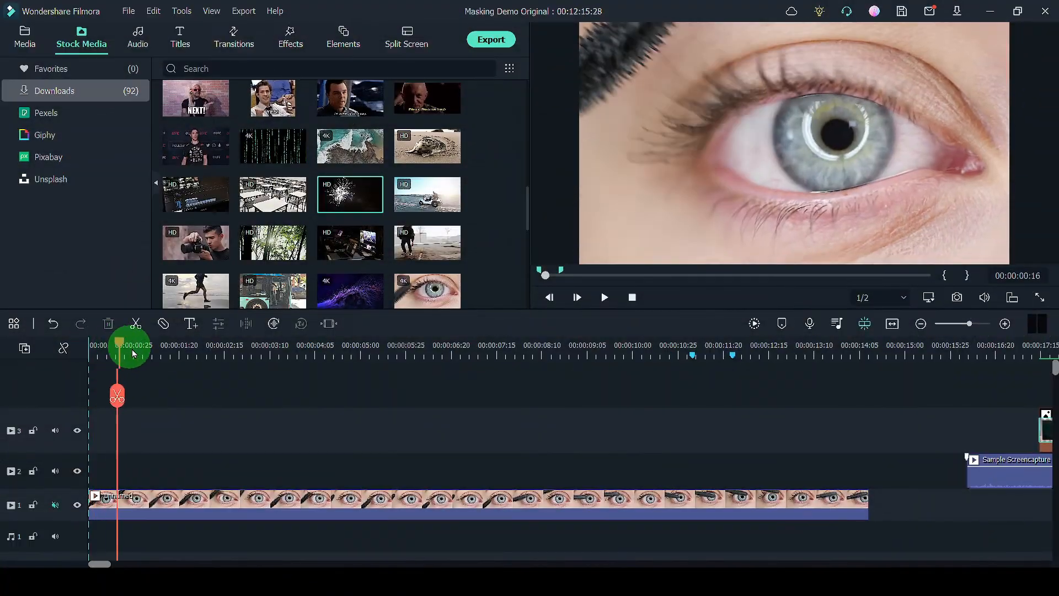
Place a copy of the eye clip from track 1 on track 3 at the start of the timeline
left_click_drag(130, 345, 225, 345)
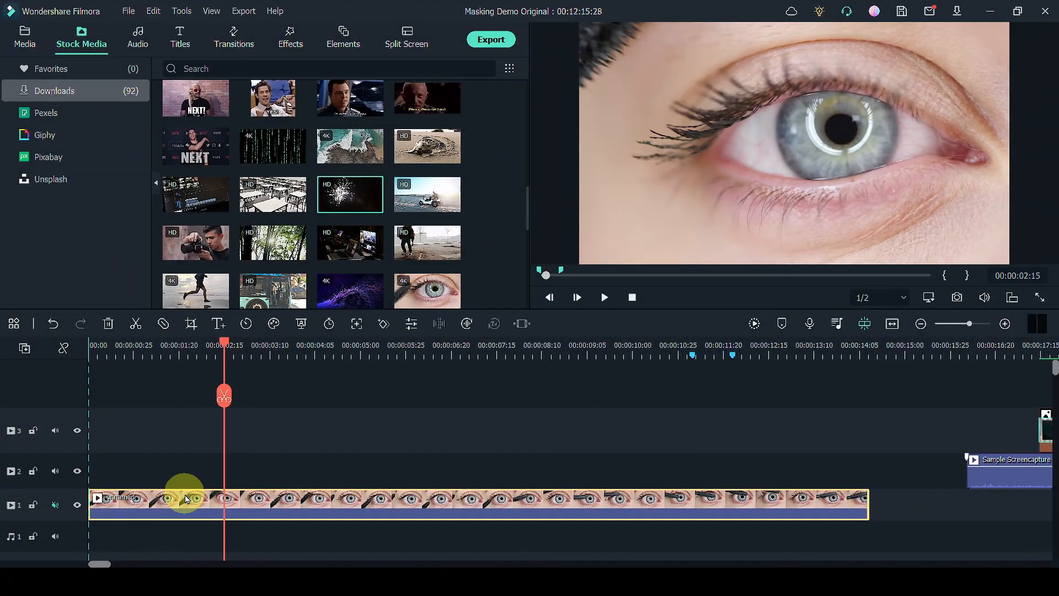
left_click(127, 352)
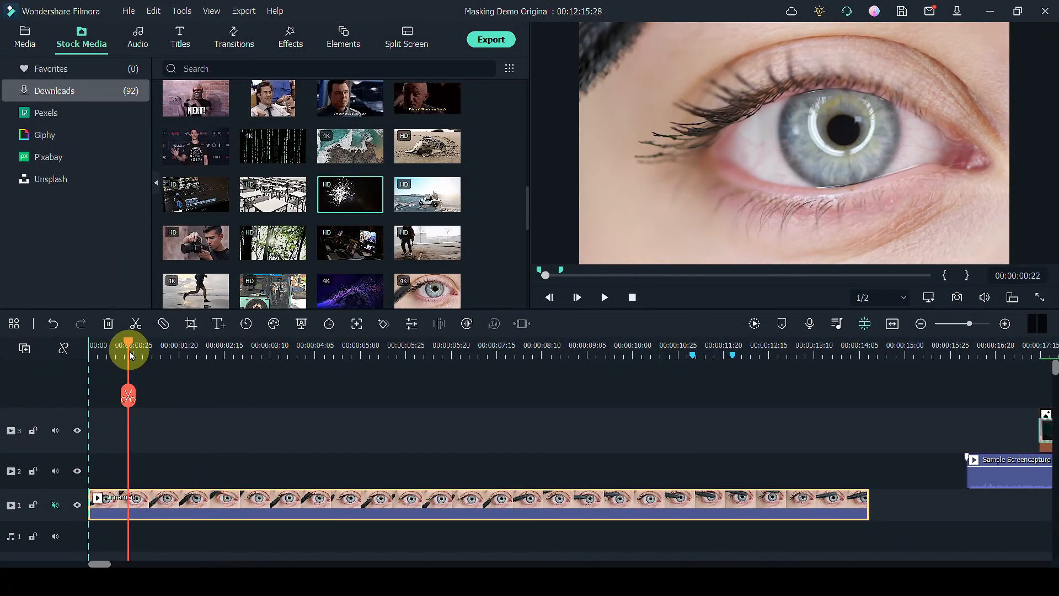
key("Home")
left_click(124, 435)
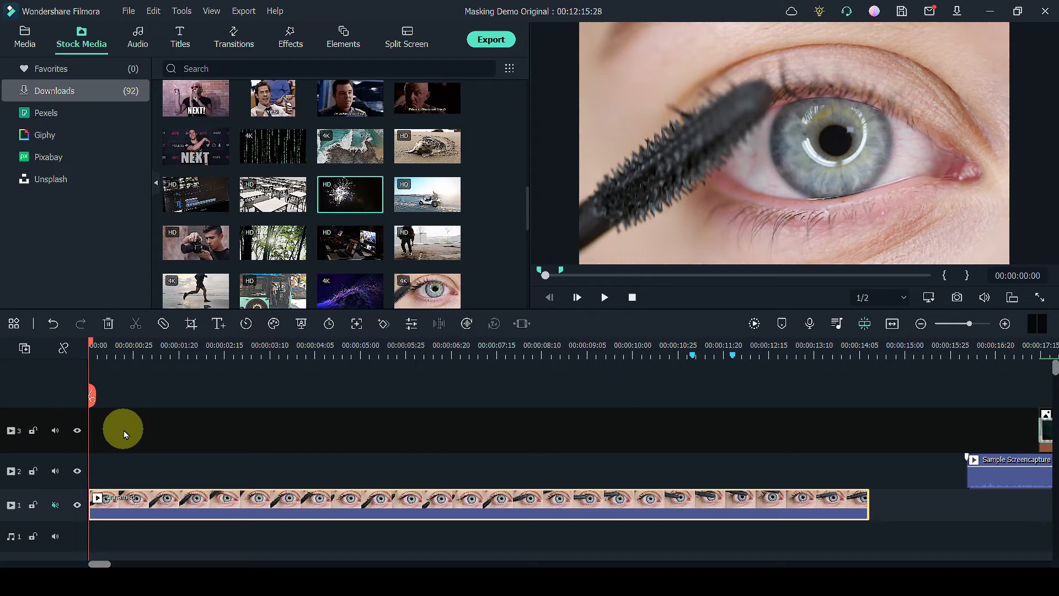
key("ctrl+v")
Apply a Circle mask to the track 3 eye clip and, with track 1 hidden, fit it around the iris, about 28.11% wide and 25.38% high
left_click_drag(159, 350, 126, 355)
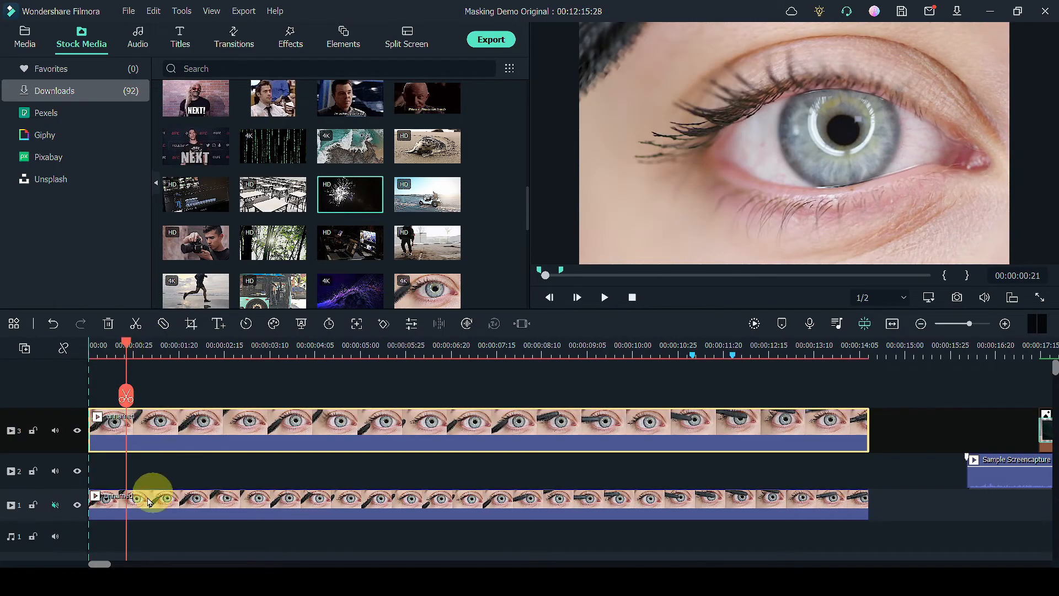
key("Home")
double_click(188, 435)
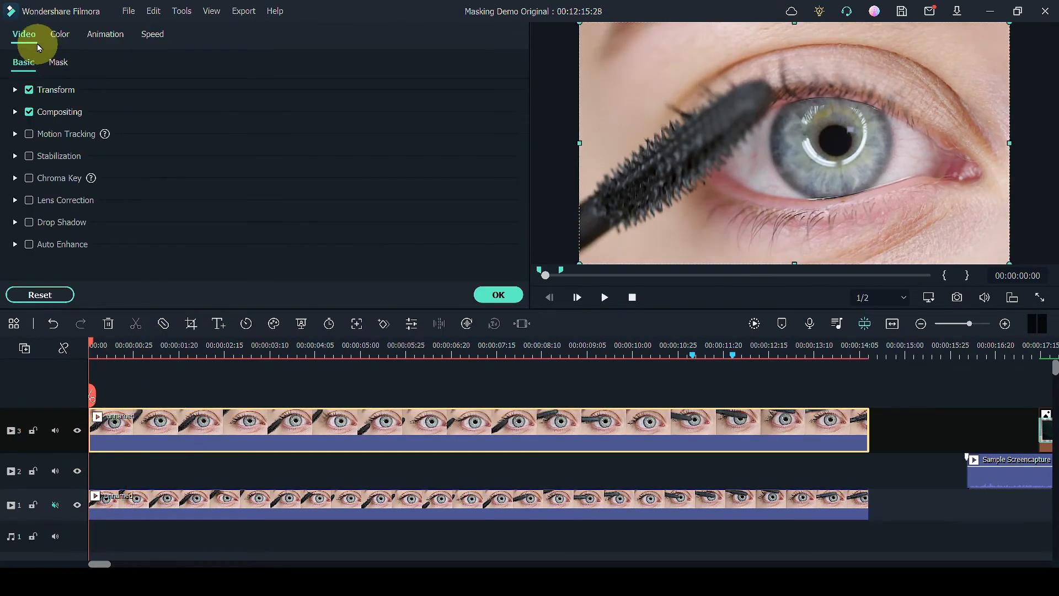
left_click(57, 62)
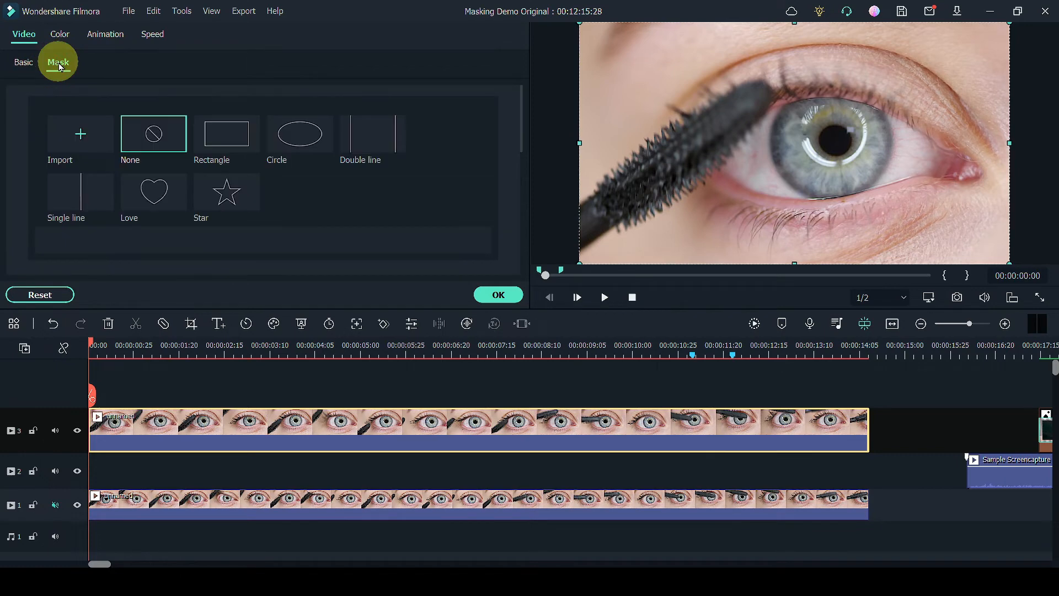
left_click(298, 143)
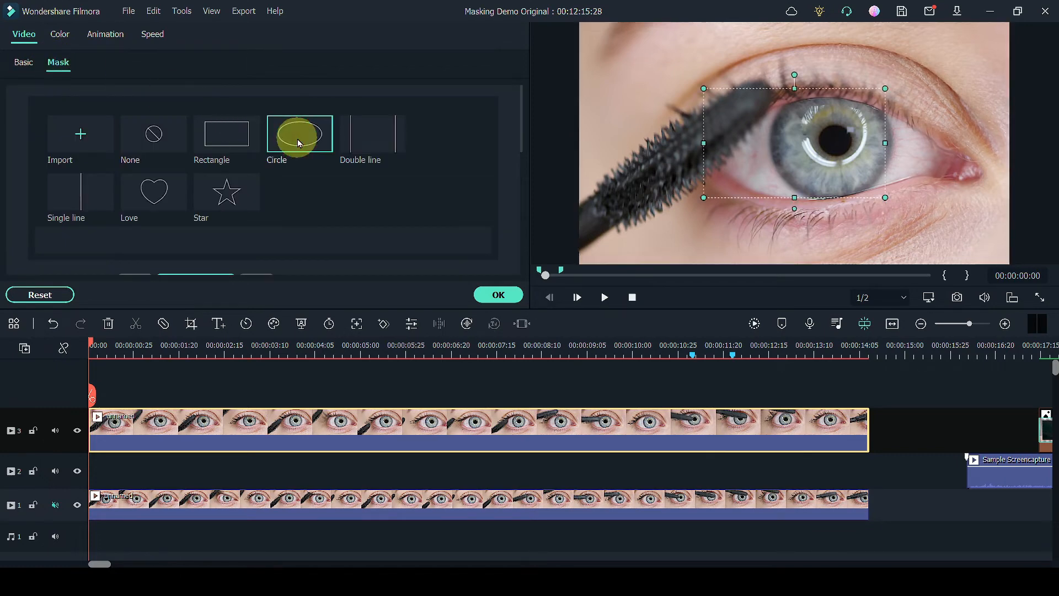
left_click(77, 505)
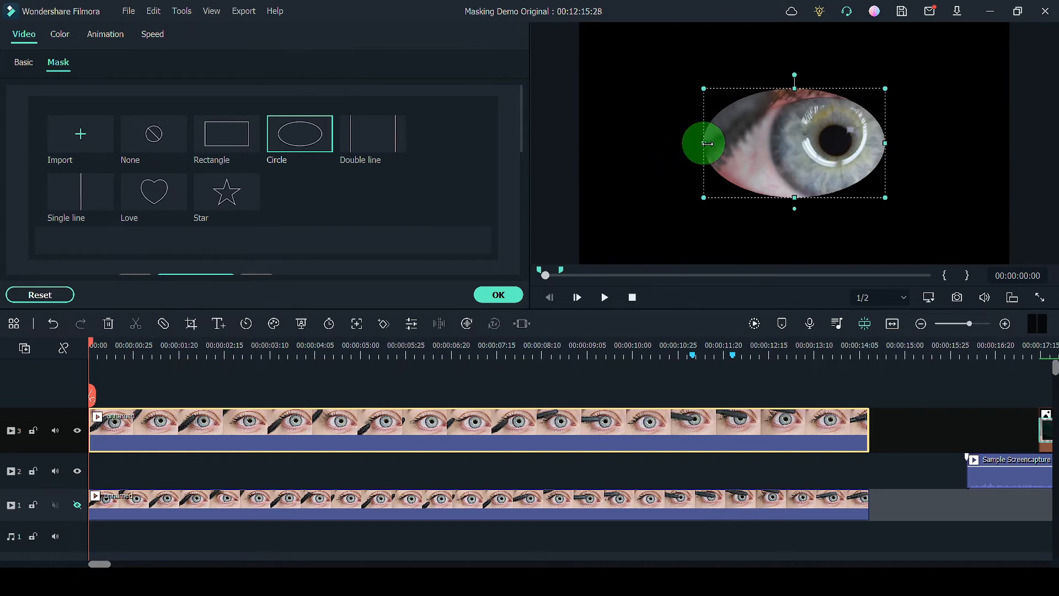
left_click_drag(707, 144, 813, 145)
left_click_drag(821, 88, 826, 127)
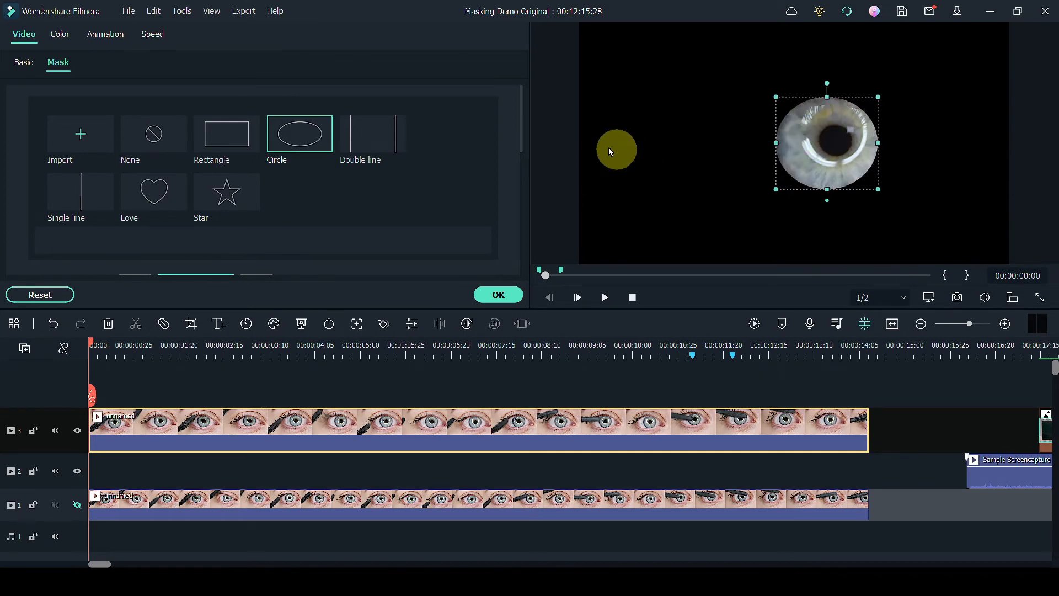
Set the circle mask's blur strength to 2.96% and add a mask keyframe at the start of the clip
scroll(402, 193, "down", 7)
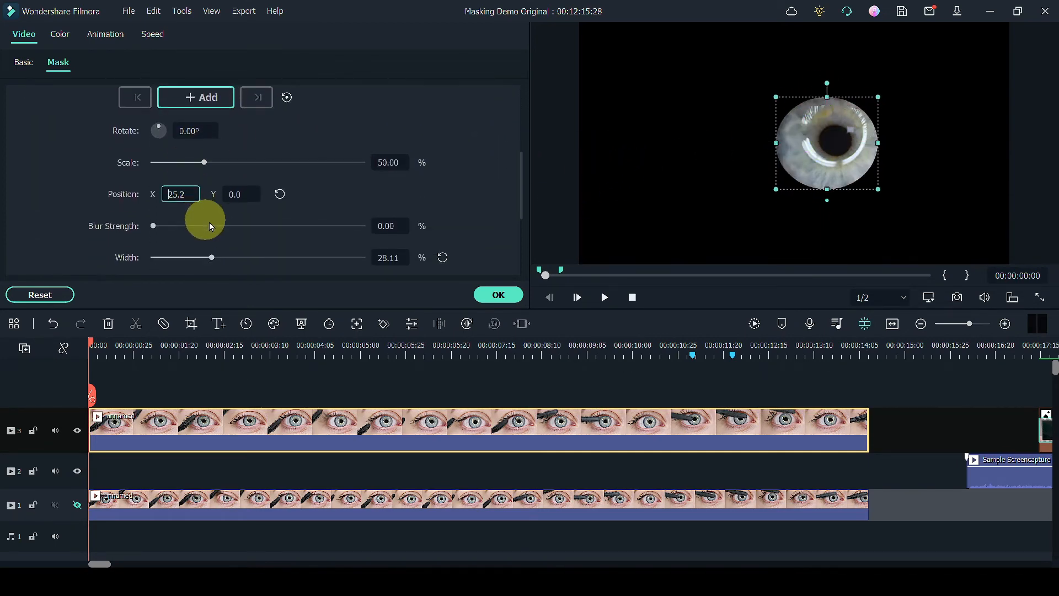
scroll(186, 215, "down", 1)
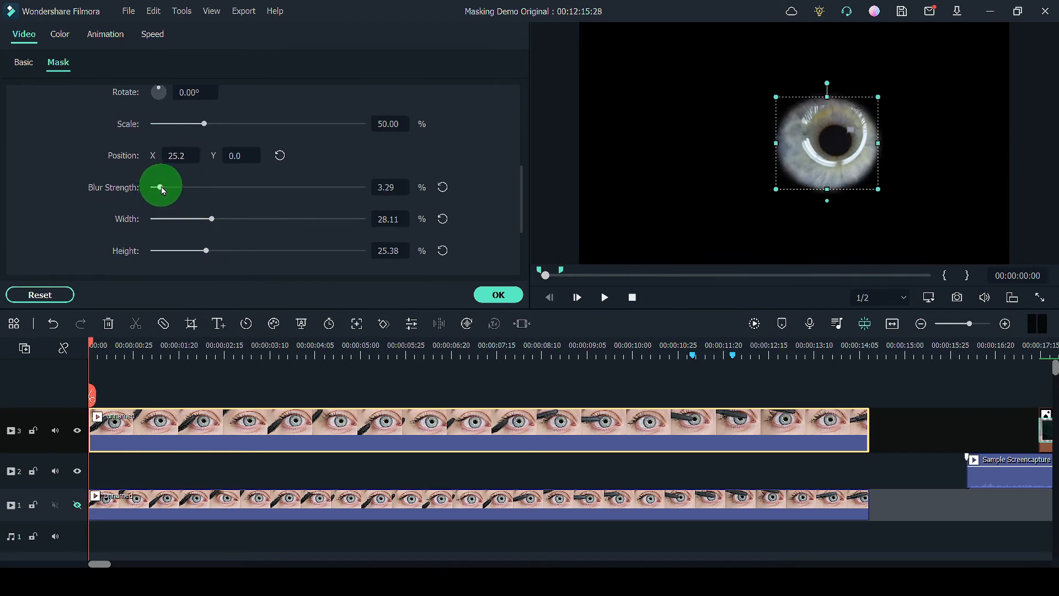
scroll(347, 212, "up", 2)
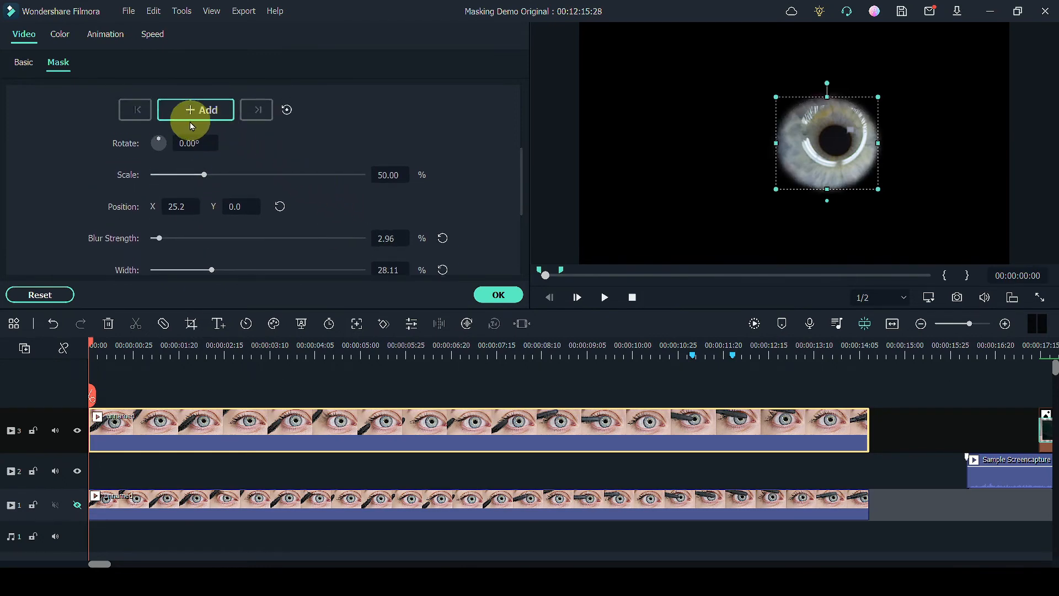
left_click(195, 113)
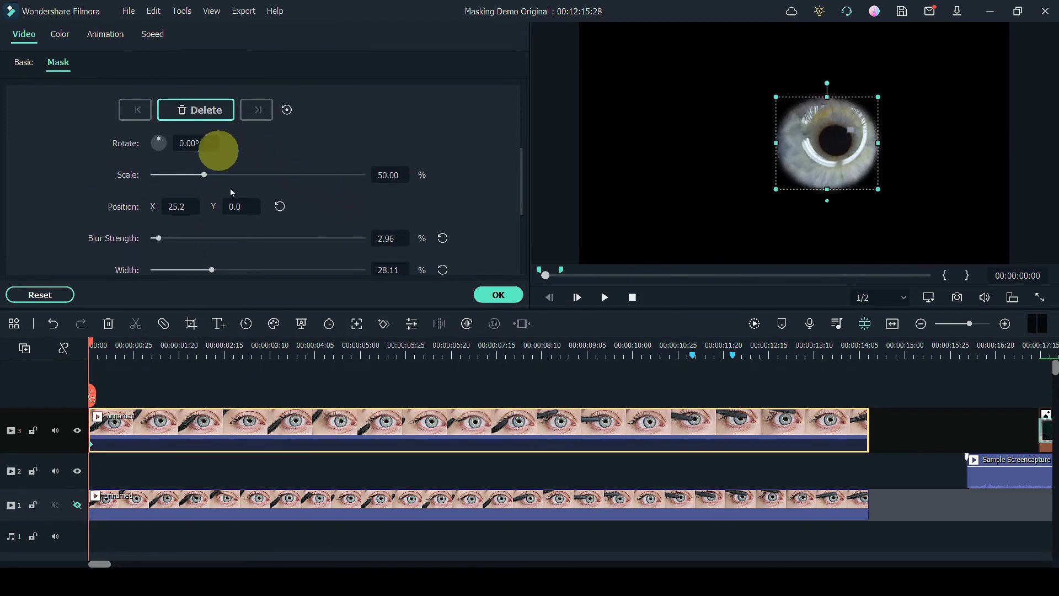
Keyframe the mask to follow the iris, at X 29.9, Y 10.6 on 00:00:00:19 and X 34.2, Y 15.9 on the following keyframe
left_click(78, 505)
left_click_drag(94, 347, 105, 343)
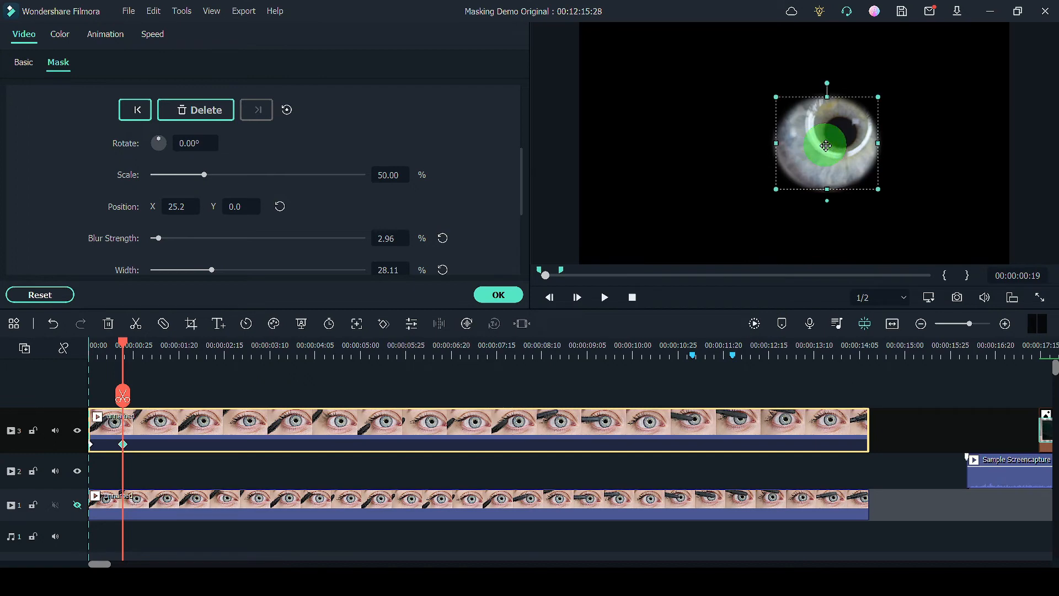
left_click_drag(825, 145, 832, 138)
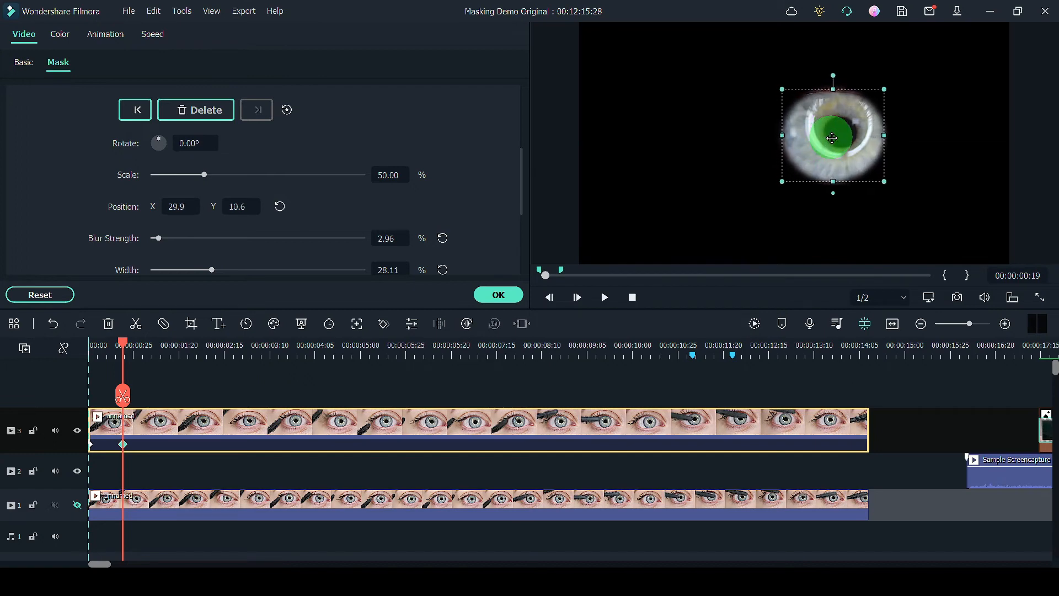
left_click_drag(126, 345, 137, 343)
left_click_drag(814, 154, 820, 150)
Add mask keyframes following the iris from 00:00:01:13 to 00:00:01:28, ending at X 25.6, Y 13.7
left_click(141, 344)
left_click_drag(141, 344, 166, 348)
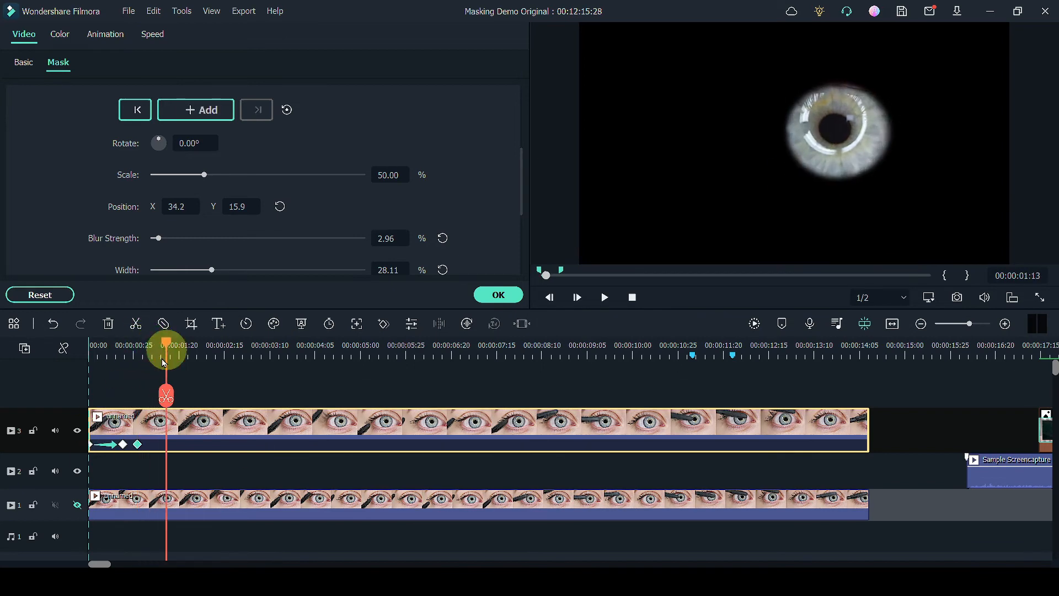
left_click_drag(842, 139, 834, 136)
left_click_drag(166, 343, 180, 343)
left_click_drag(808, 142, 805, 146)
left_click_drag(180, 343, 194, 345)
left_click_drag(811, 132, 813, 134)
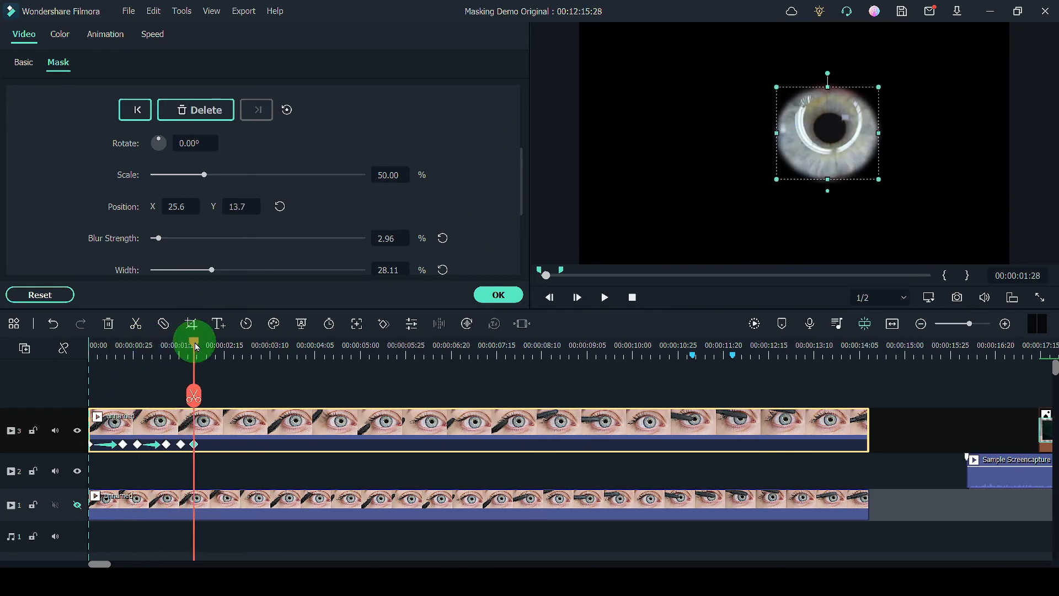
Reduce the mask's height to fit the narrowed iris and reposition it to X 24.7, Y 13.7 at 00:00:02:09
left_click_drag(194, 342, 197, 344)
left_click_drag(828, 85, 827, 96)
left_click_drag(831, 122, 821, 125)
left_click_drag(197, 346, 214, 344)
left_click_drag(785, 149, 794, 146)
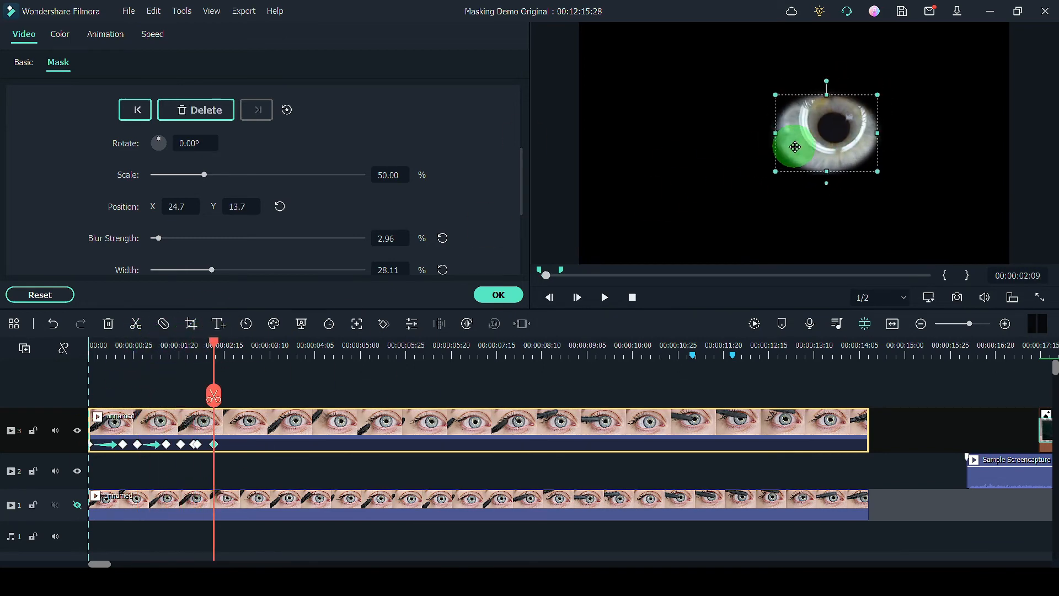
Increase the mask's height slightly and keep it centred on the iris with keyframes up to 00:00:02:20
left_click_drag(214, 343, 226, 343)
left_click_drag(835, 135, 839, 134)
left_click_drag(831, 94, 830, 88)
left_click_drag(831, 128, 831, 126)
left_click_drag(230, 345, 235, 344)
left_click_drag(826, 143, 834, 143)
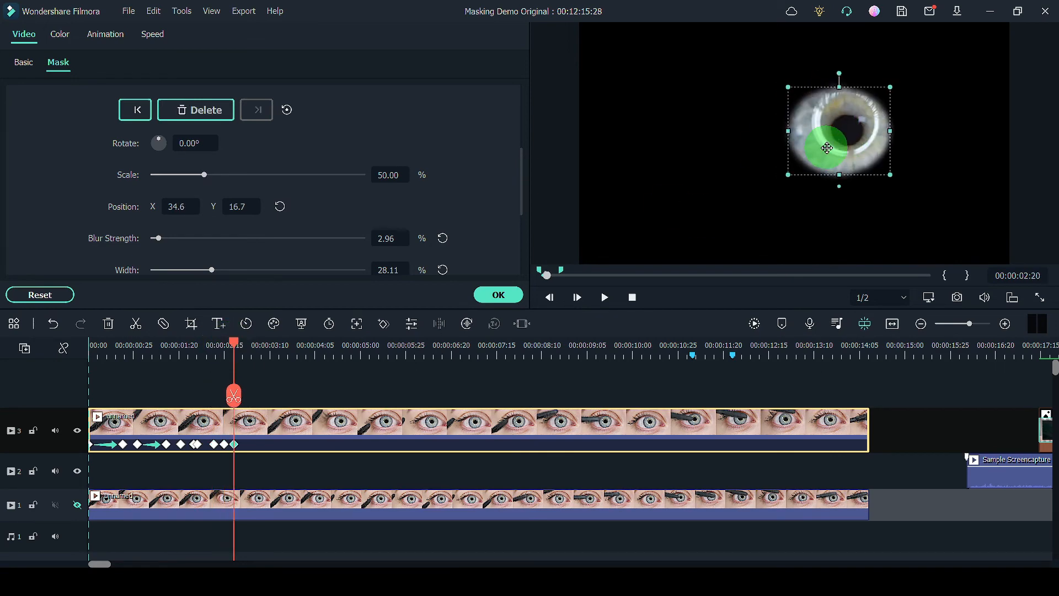
Continue keyframing the mask over the iris up to X 45.0, Y 31.2 at 00:00:03:17 and confirm the mask settings
left_click_drag(234, 343, 241, 343)
left_click_drag(839, 134, 845, 133)
left_click_drag(242, 343, 246, 344)
left_click_drag(844, 132, 850, 127)
left_click_drag(247, 343, 270, 344)
left_click_drag(823, 134, 818, 144)
left_click_drag(270, 343, 283, 345)
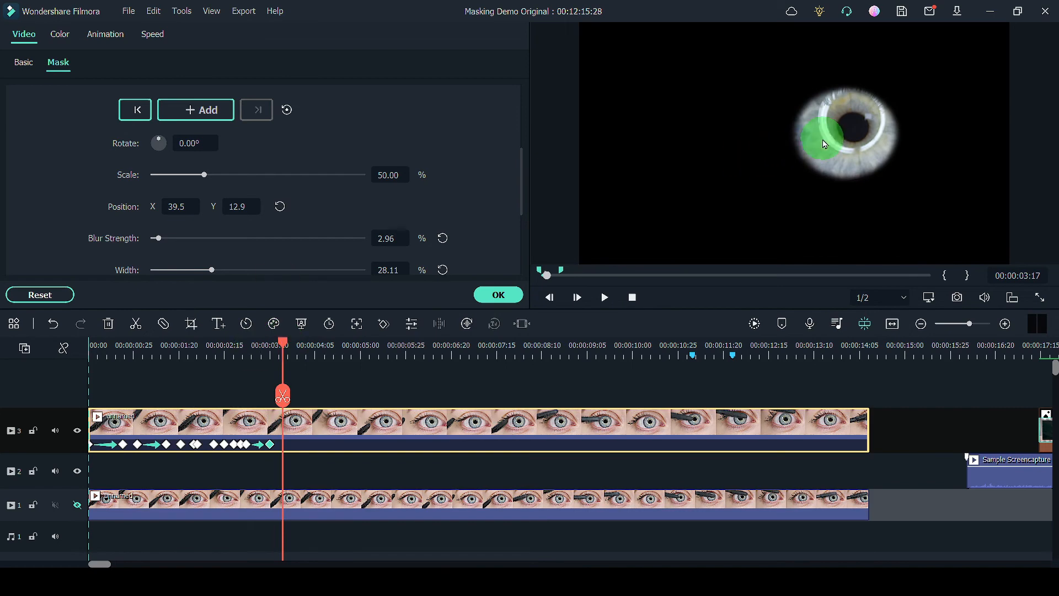
mouse_move(816, 135)
left_mouse_down()
mouse_move(828, 112)
mouse_move(830, 126)
left_mouse_up()
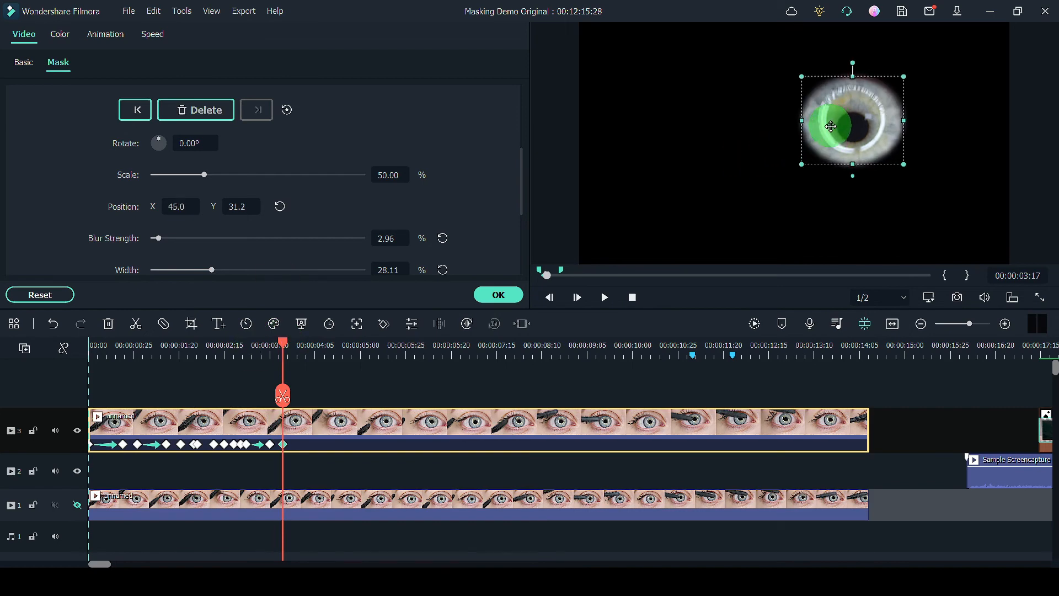
left_click(505, 296)
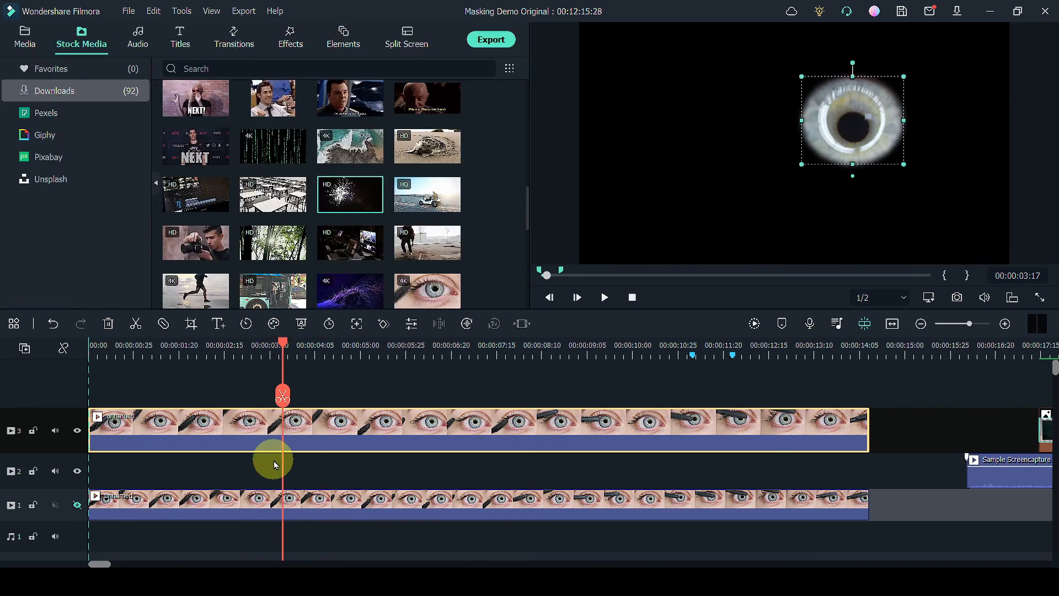
Place the green code rain clip on track 2 between the eye clips and, with track 1 shown, invert the track 3 clip's mask
left_click_drag(273, 147, 78, 507)
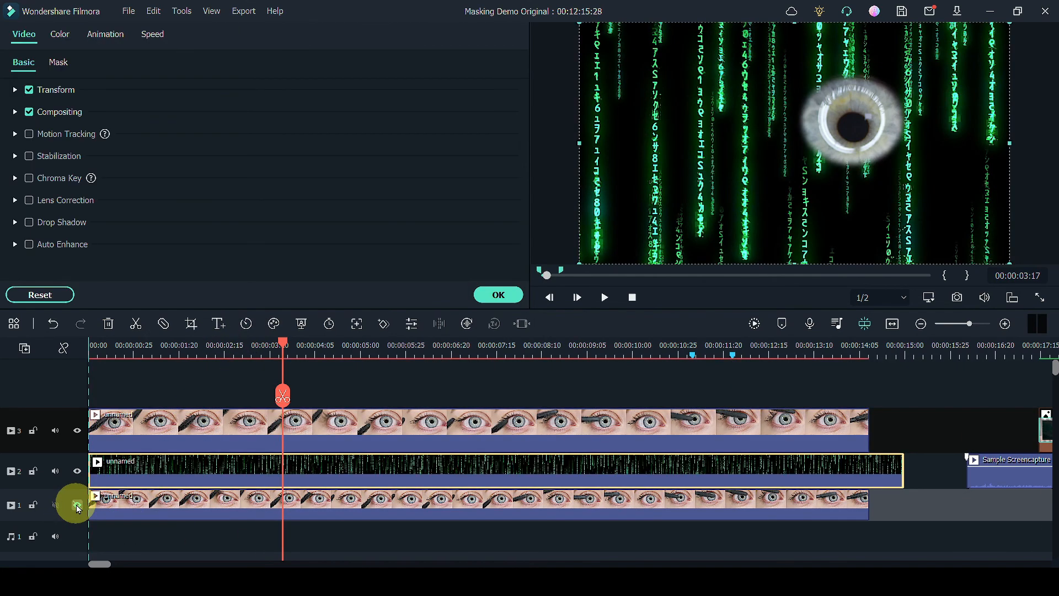
left_click(77, 505)
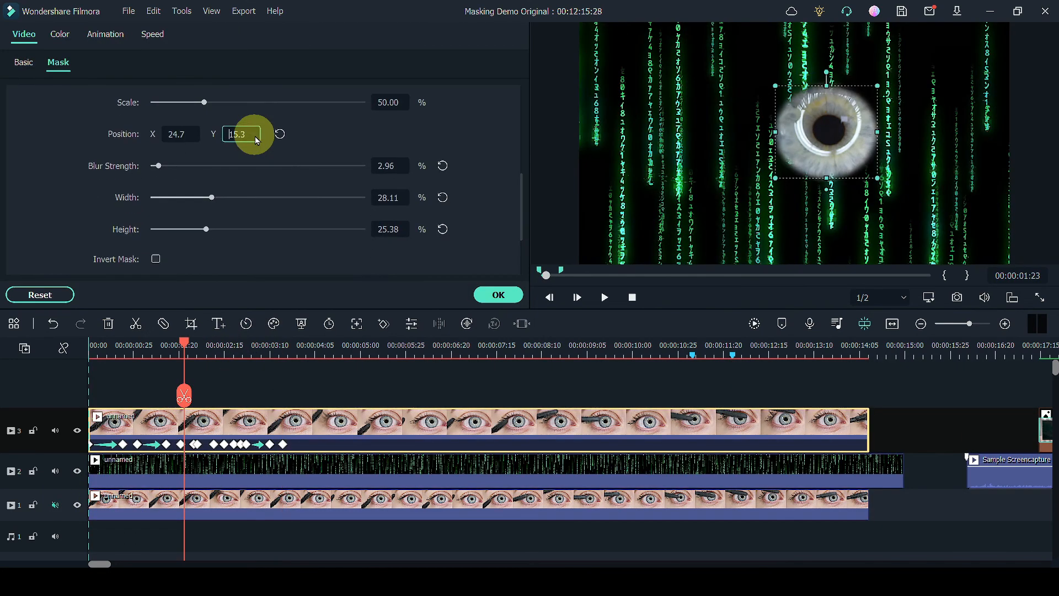
left_click(157, 254)
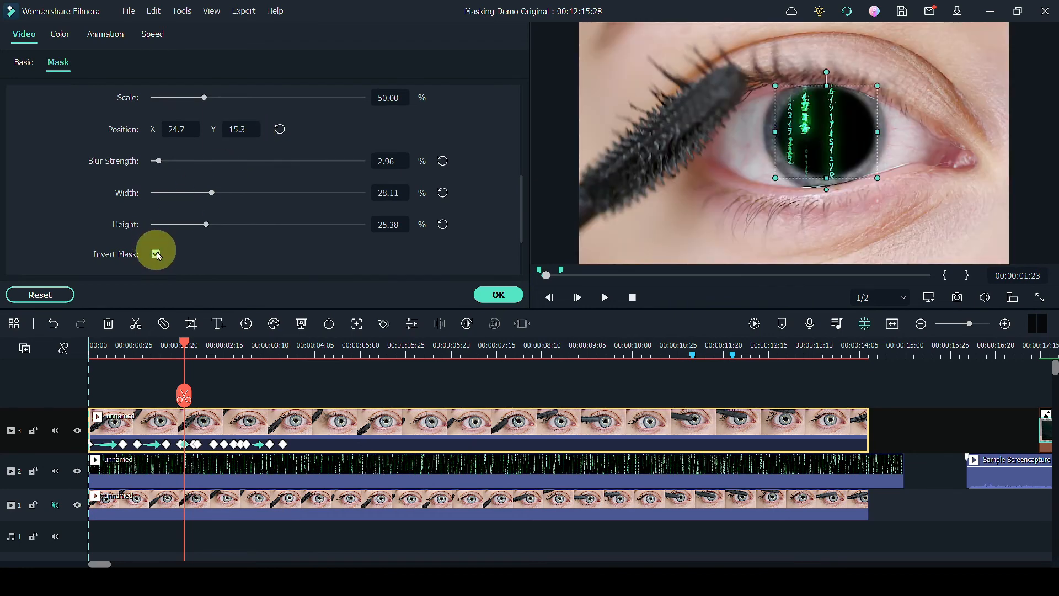
Set the code rain clip's blending mode to Screen and play back the composite
left_click(193, 451)
left_click(192, 468)
left_click(15, 112)
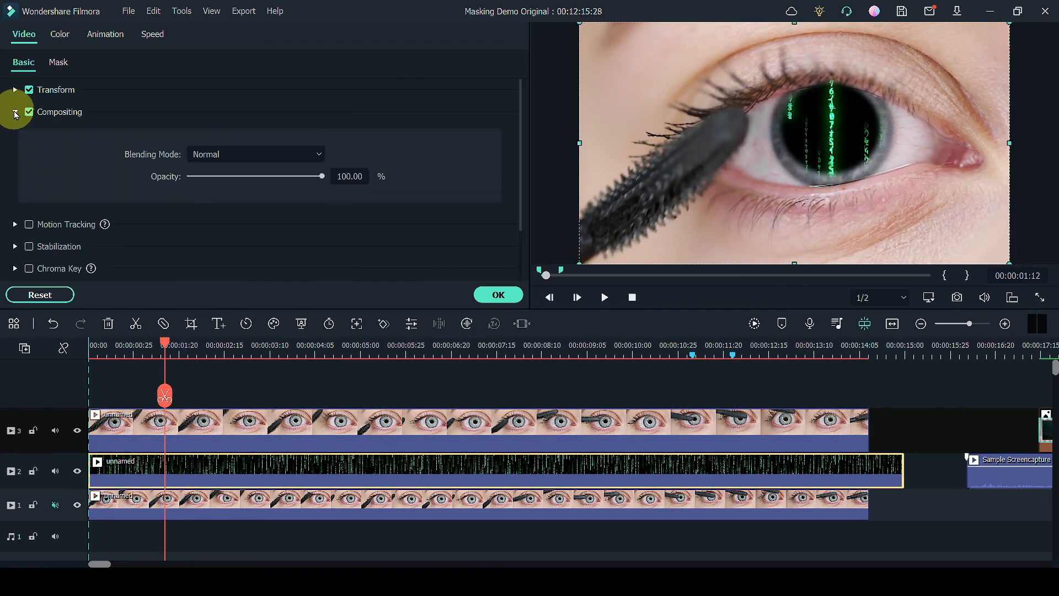
left_click(257, 152)
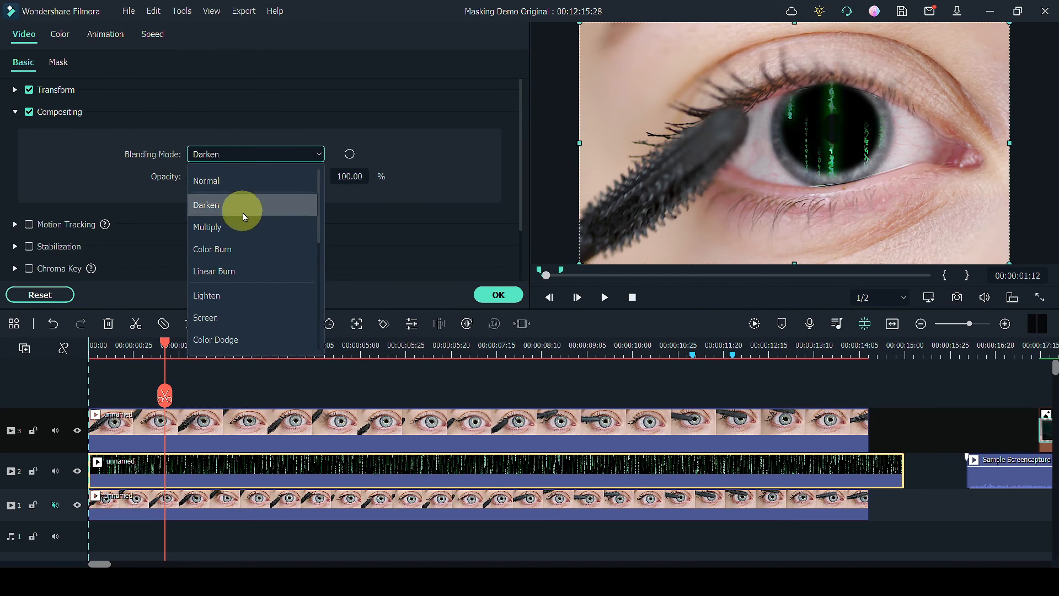
left_click(236, 312)
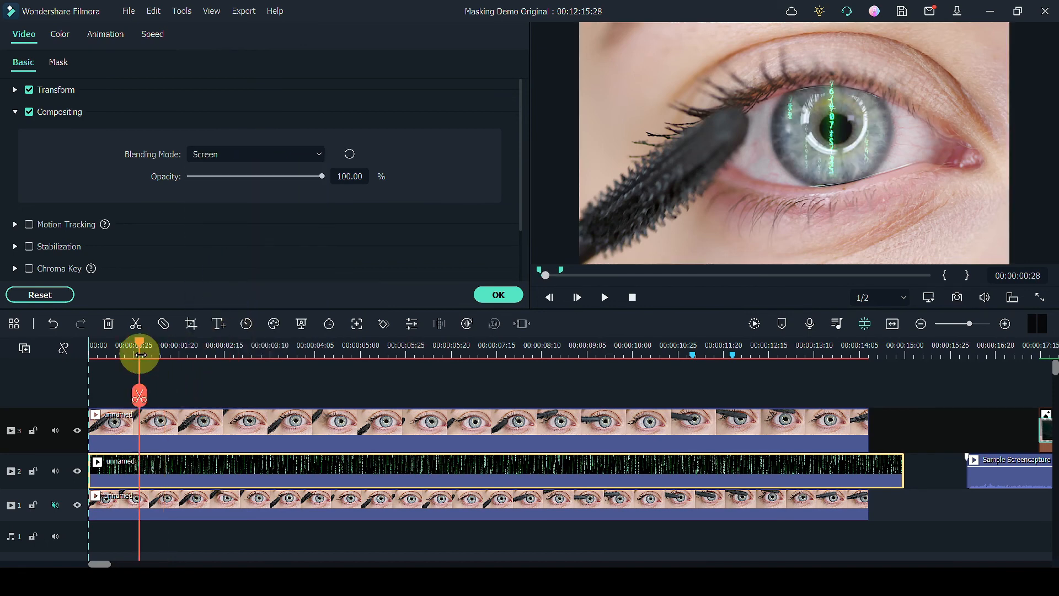
key("space")
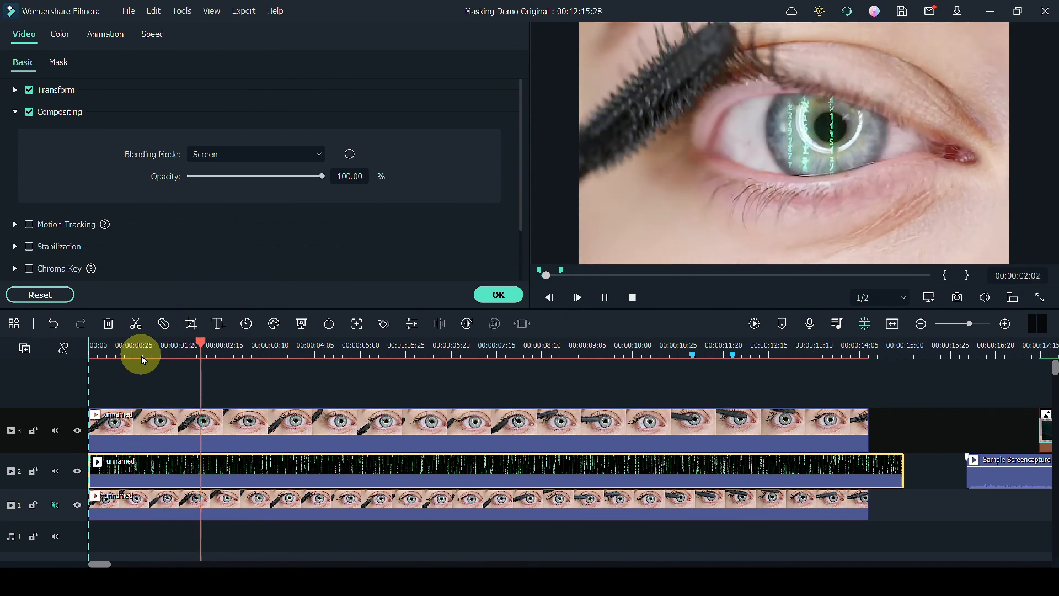